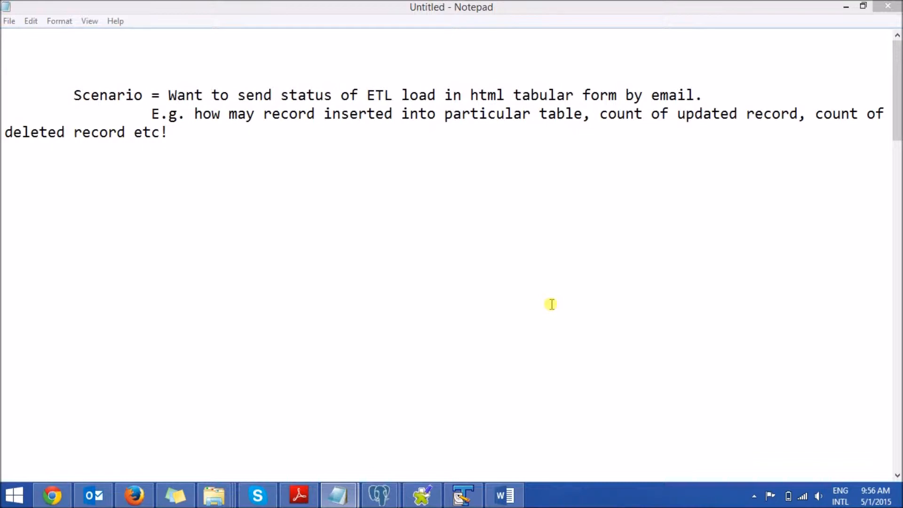
Step: Switch to Talend Open Studio, search the components for "tpost" and place a tPostgresqlConnection component in the emailtest job
drag(896, 85, 896, 189)
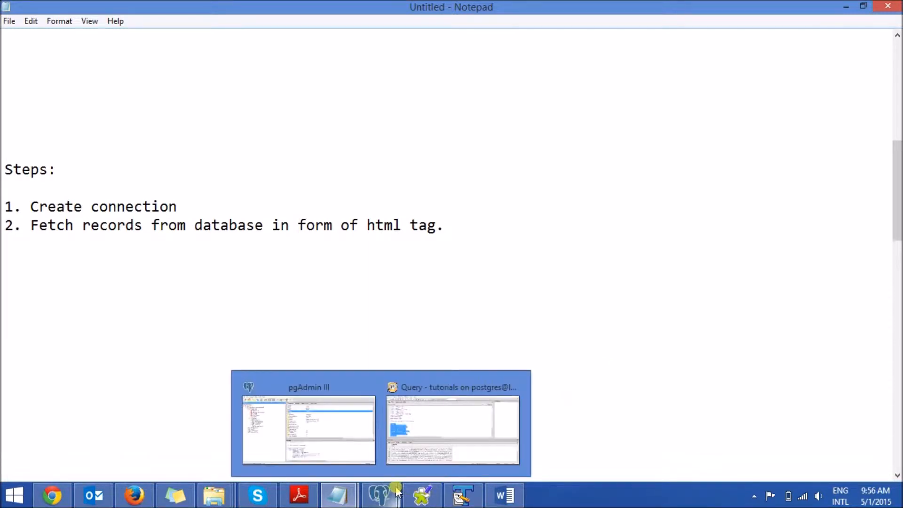
click(422, 496)
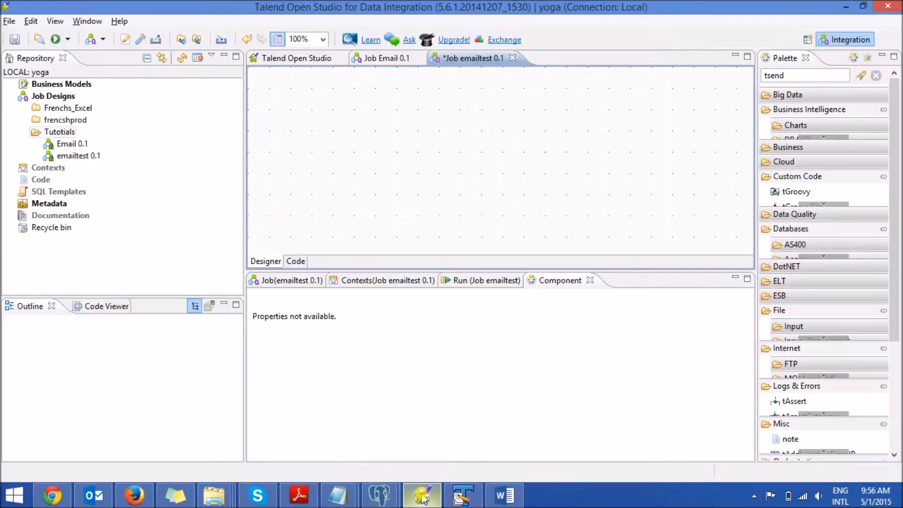
click(792, 75)
text(tpost)
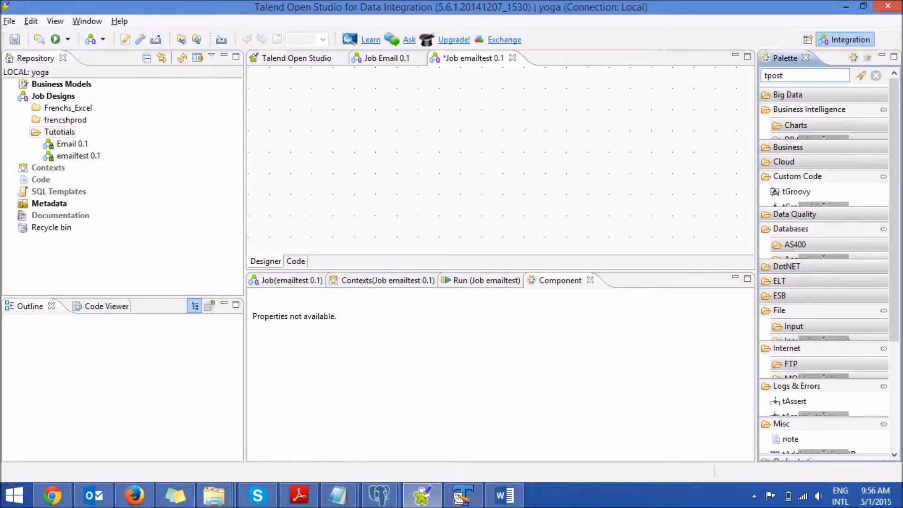
key(Return)
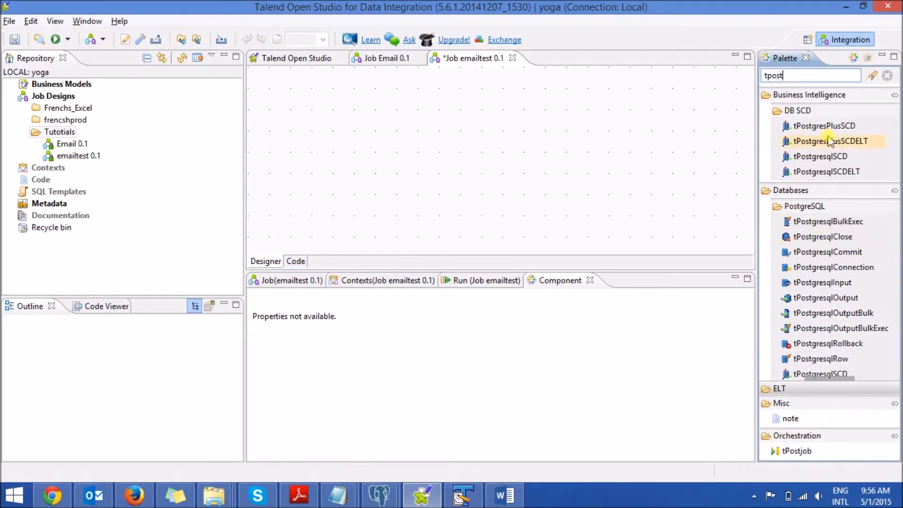
drag(835, 267, 322, 135)
click(322, 121)
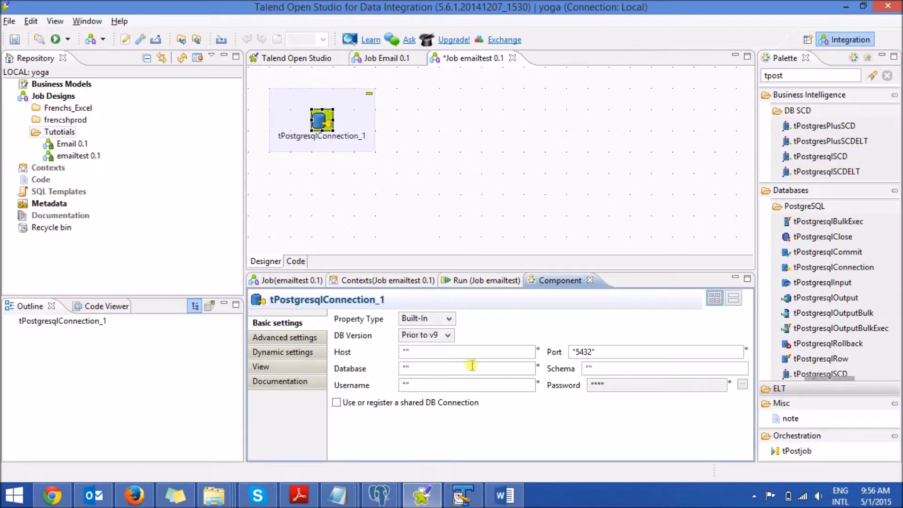
Step: Set the PostgreSQL connection's DB version to v9.X and enter "loalhost" as its host
click(449, 335)
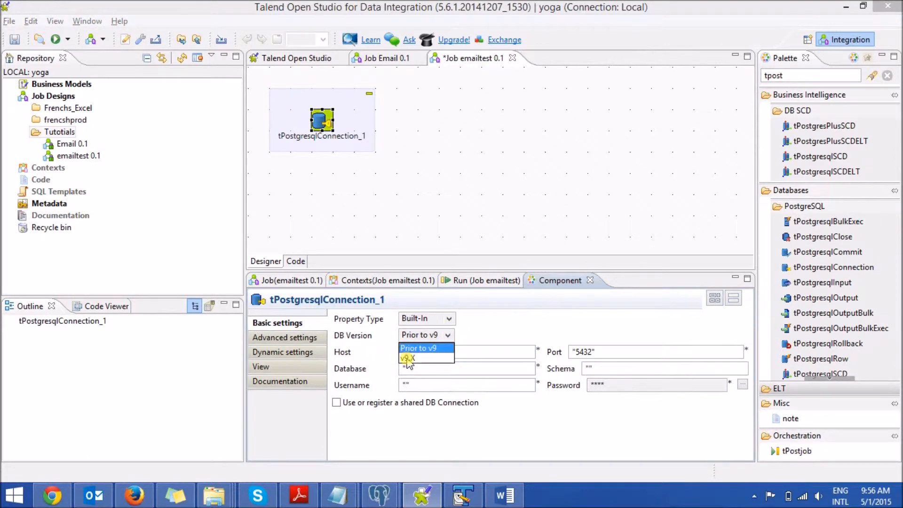
click(435, 359)
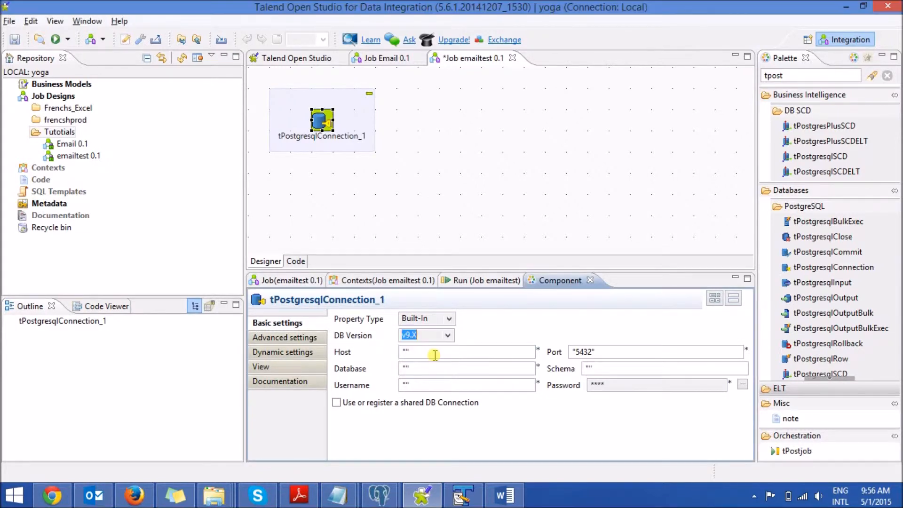
click(406, 351)
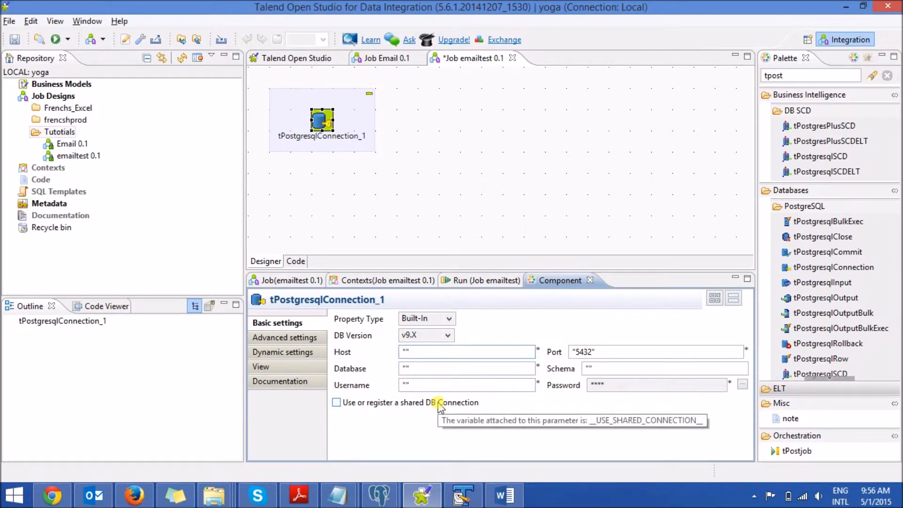
text(loalhost)
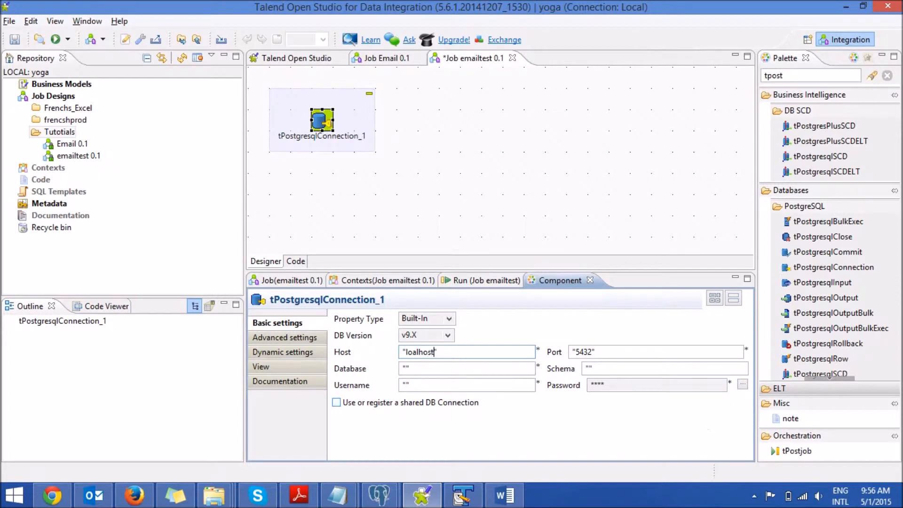
Step: Enter "tutorial" as the connection's database, "public" as its schema and "postgres" as its username
click(405, 368)
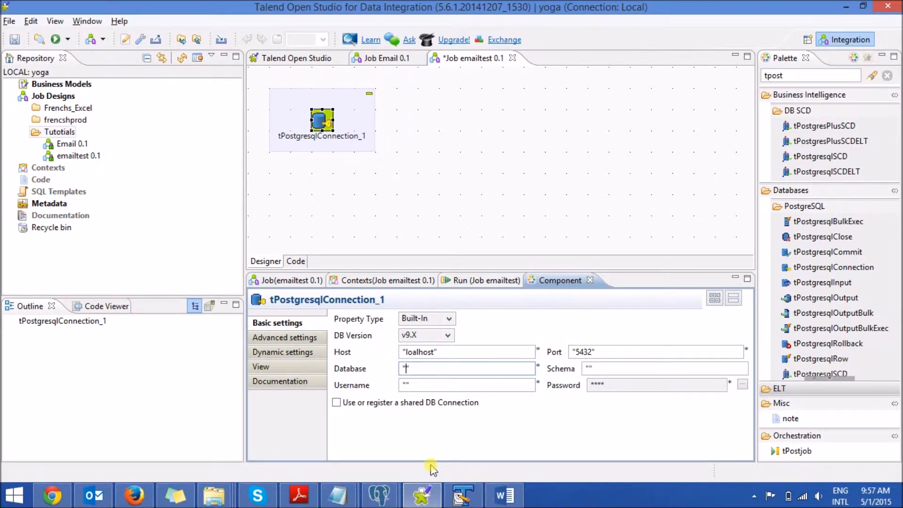
text(tutorial)
click(589, 369)
text(public)
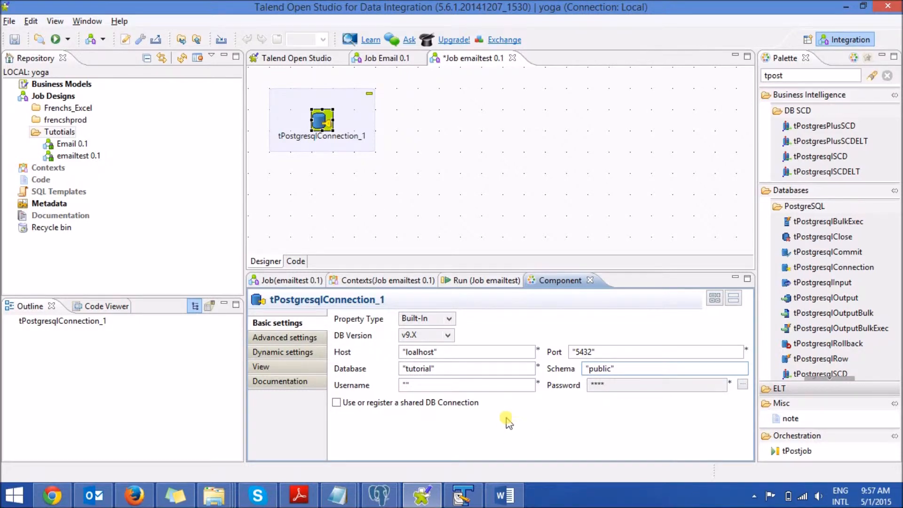
click(405, 384)
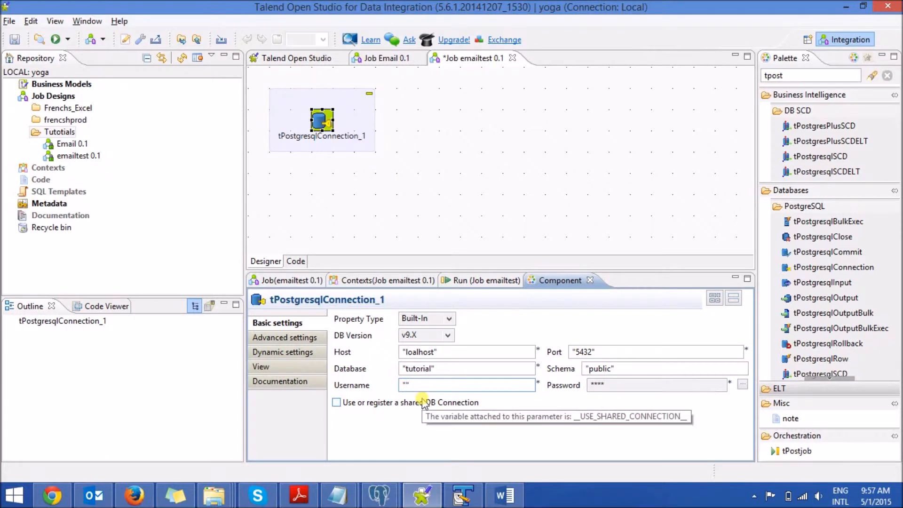
text(postgres)
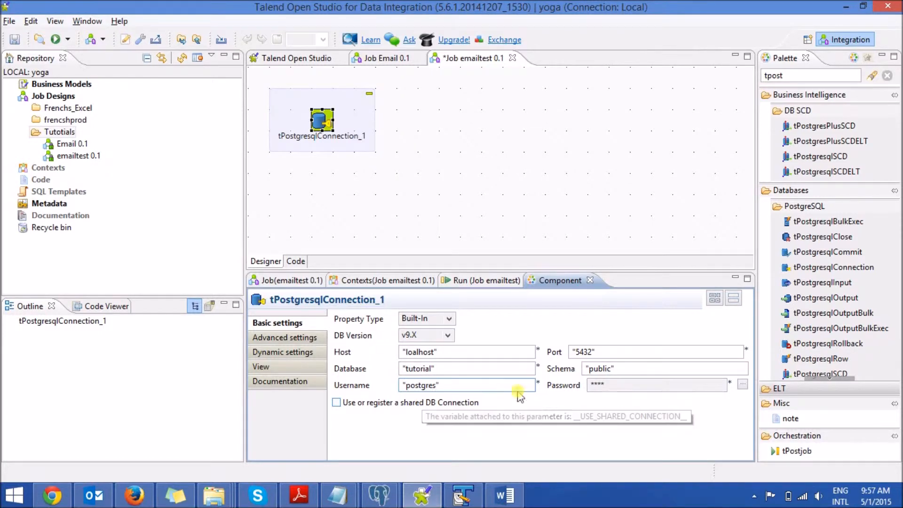
Step: Enter the database password in double quotes for the PostgreSQL connection and save the job
click(743, 384)
text("Password1234)
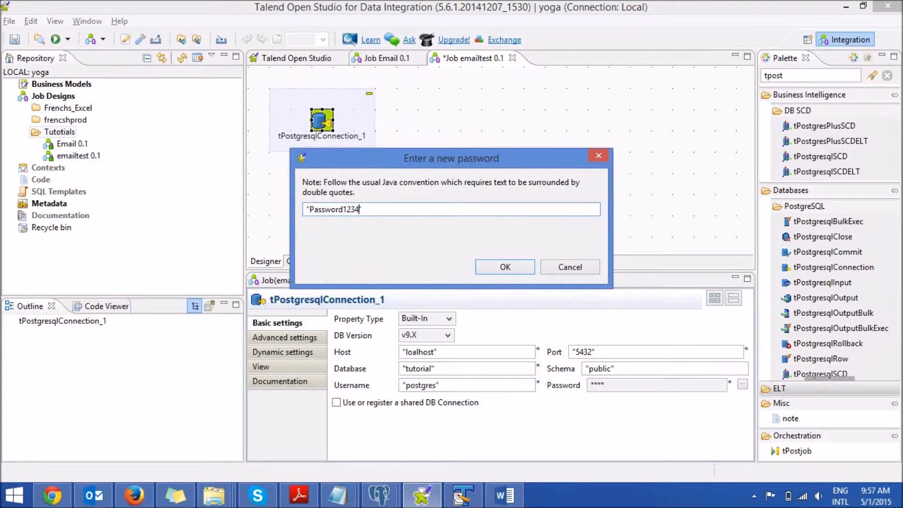
click(505, 267)
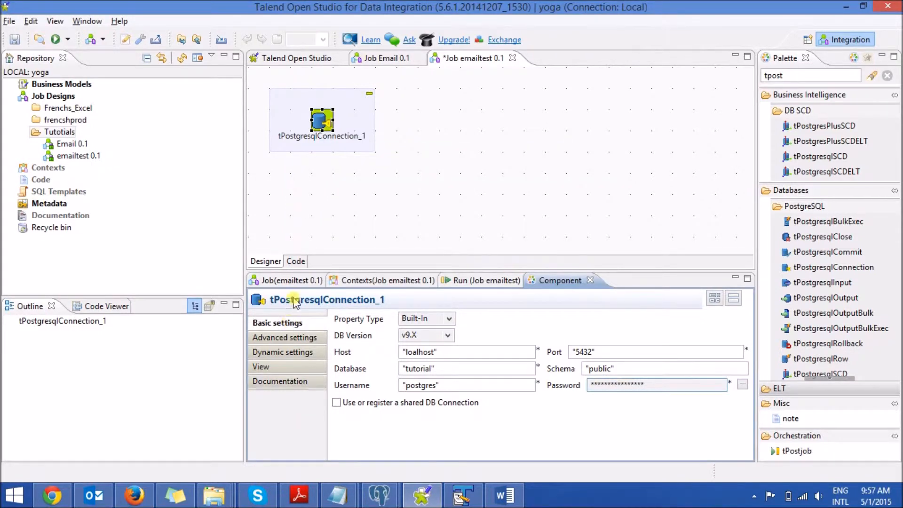
key(ctrl+s)
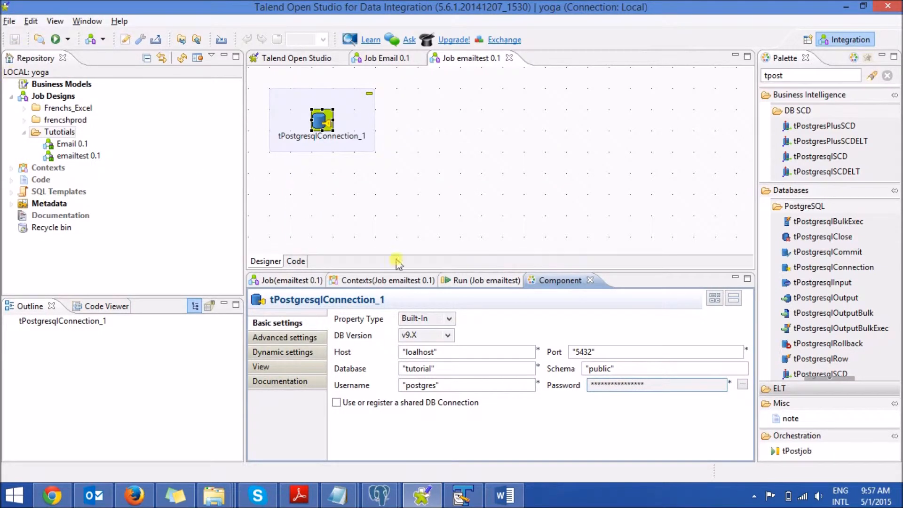
Step: Clear the execution output and run the emailtest job to test the database connection
click(481, 282)
click(496, 334)
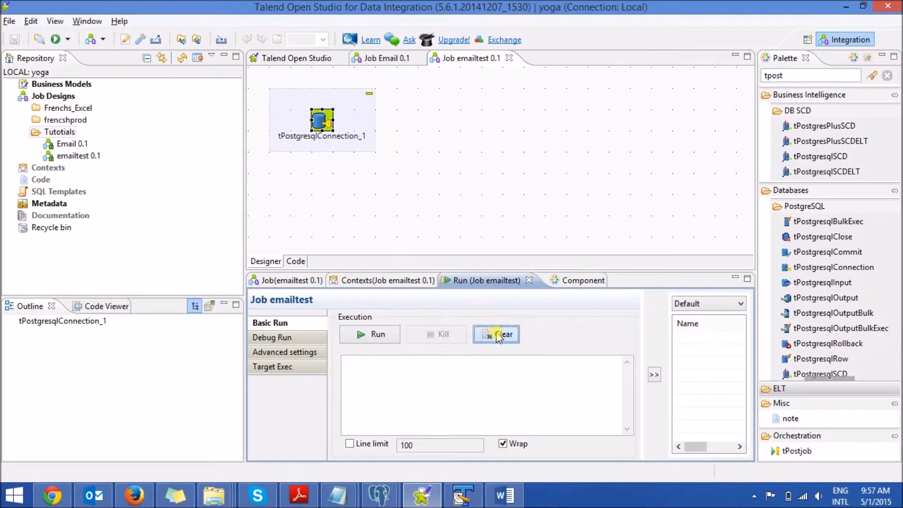
click(376, 334)
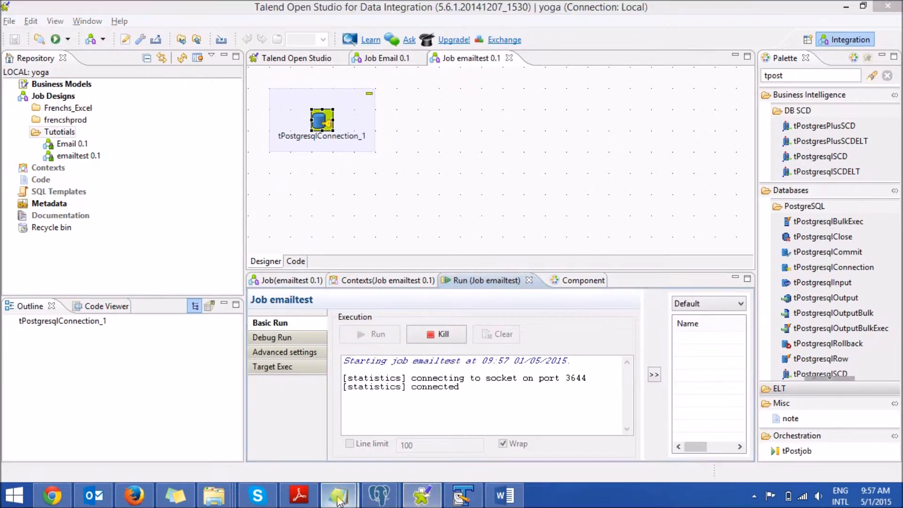
Step: Switch to the Notepad notes and highlight "in form of html tag." in step 2
mouse_move(337, 495)
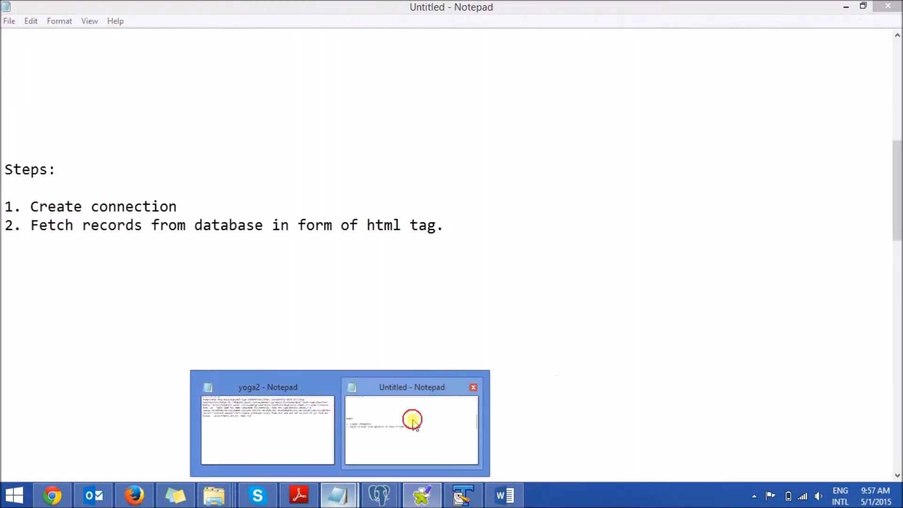
click(412, 421)
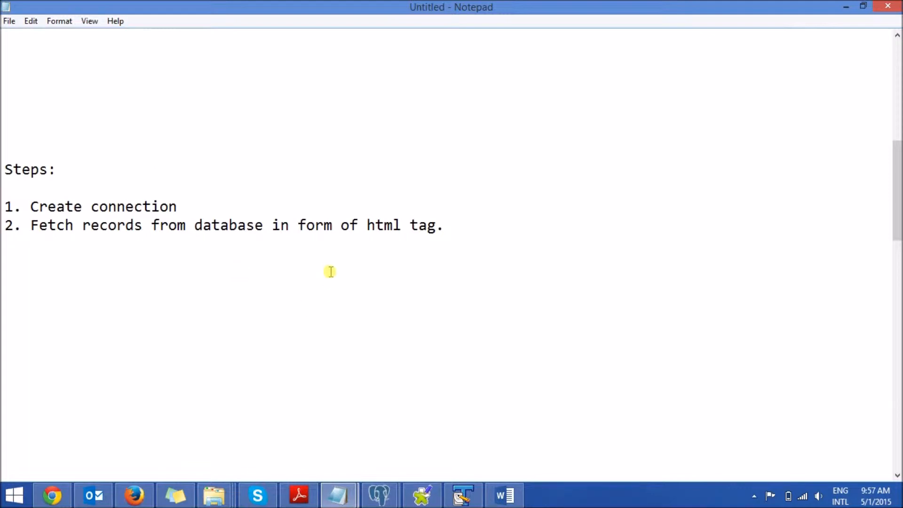
drag(272, 225, 455, 223)
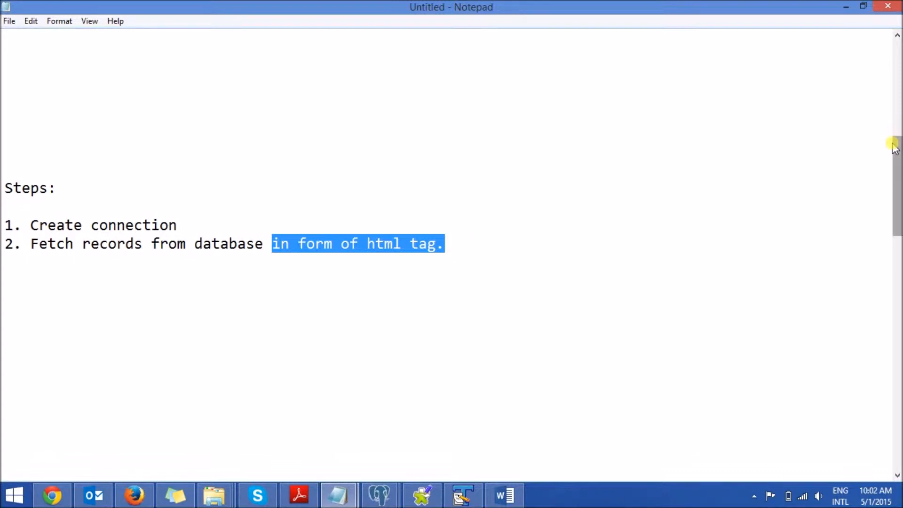
Step: Return to the emailtest job in Talend, find the "tpost" components and place a tPostgresqlInput beside the connection component
click(419, 497)
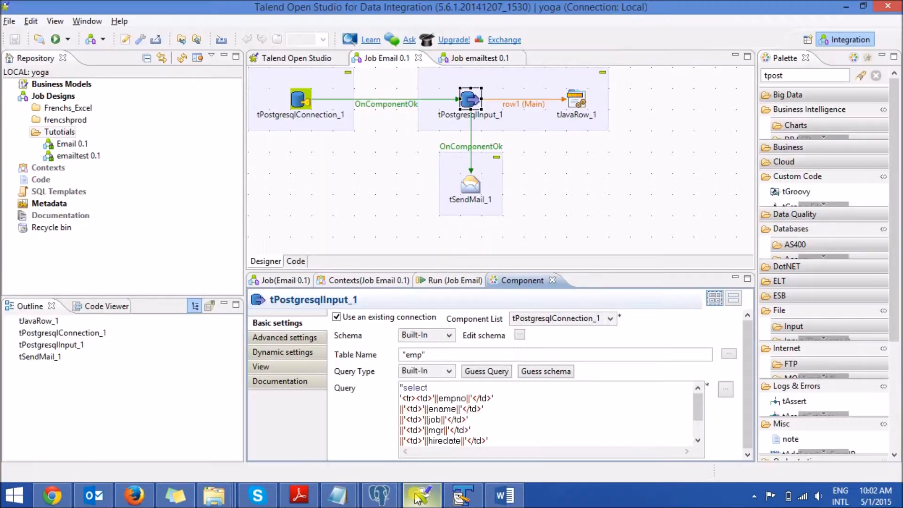
click(470, 62)
click(799, 76)
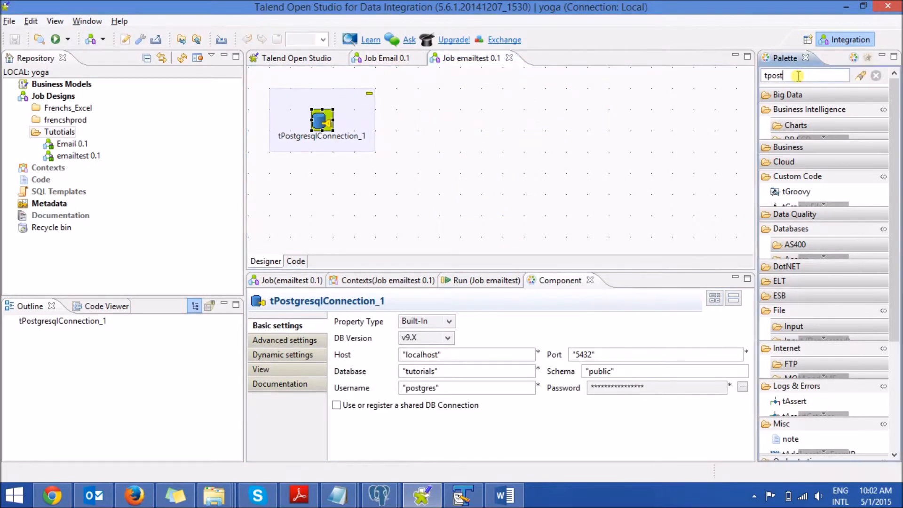
key(Return)
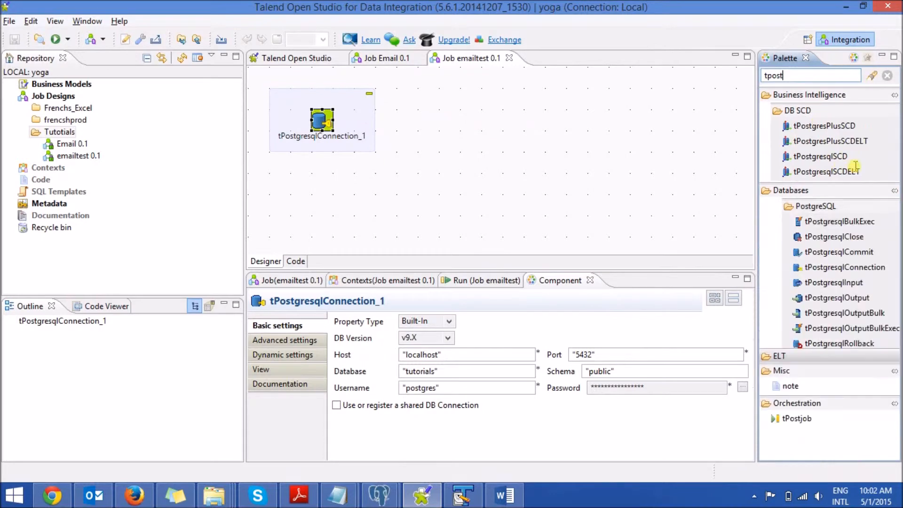
drag(823, 282, 478, 123)
click(475, 121)
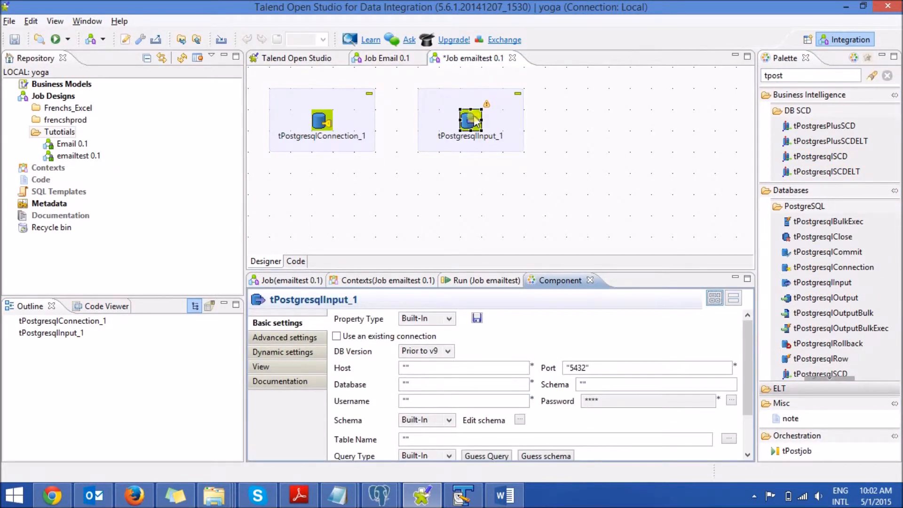
Step: Make the tPostgresqlInput component use the existing connection and choose the emp table from the tutorials database
click(336, 336)
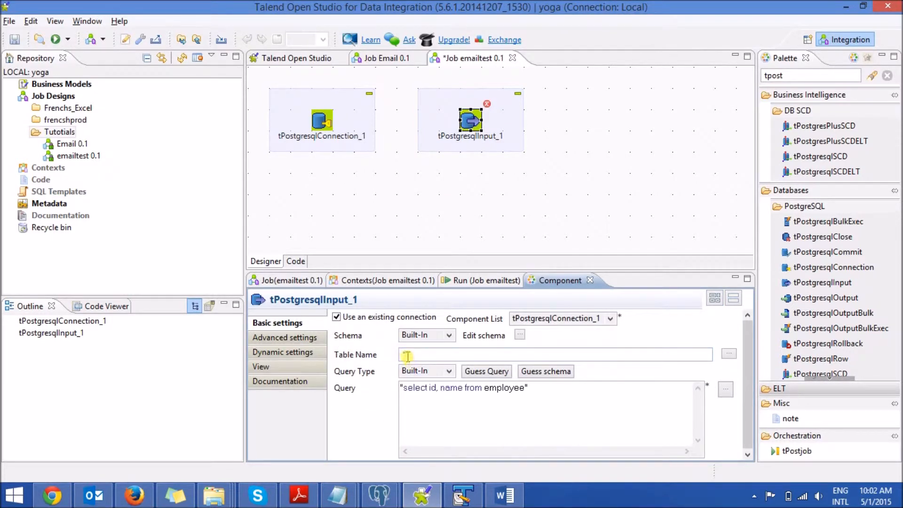
click(726, 355)
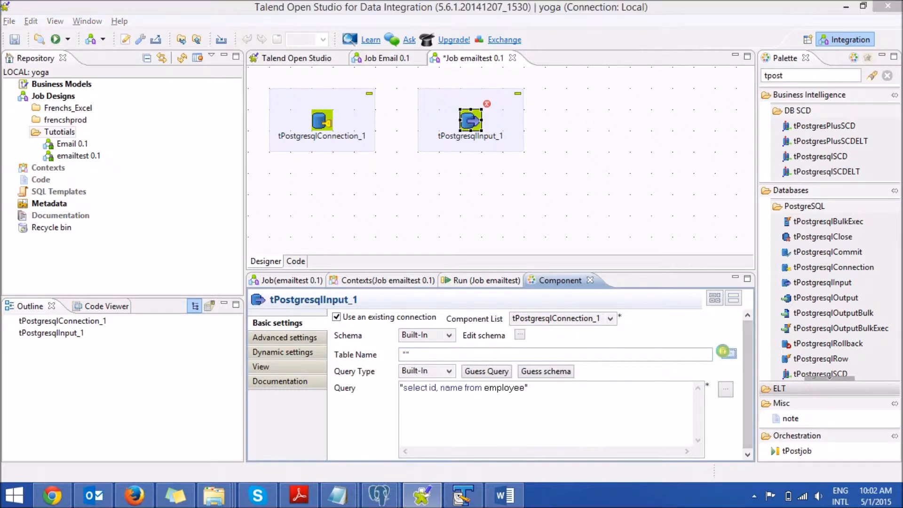
click(469, 272)
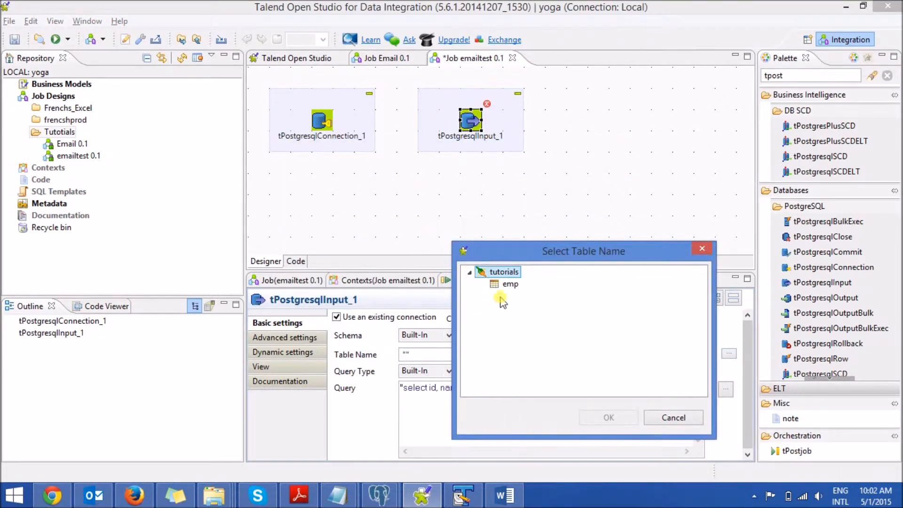
click(509, 284)
click(607, 416)
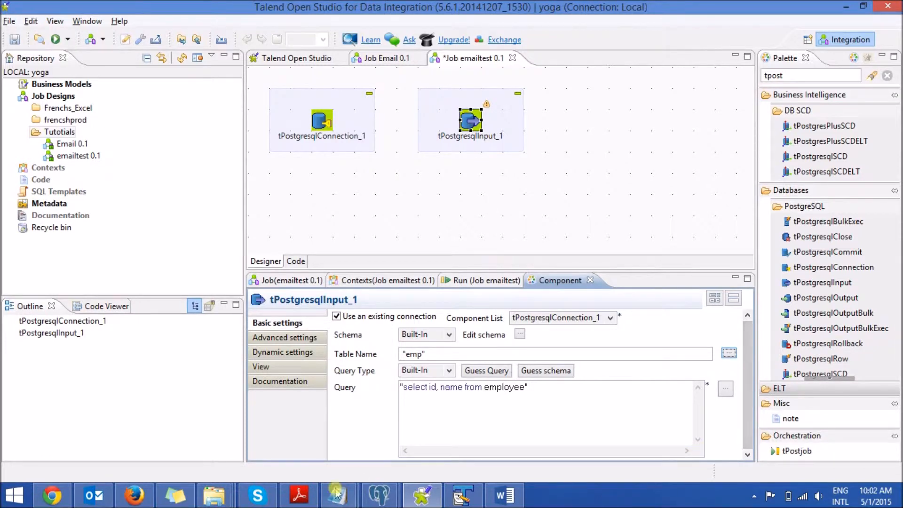
Step: Switch to Notepad and examine the emp select query, highlighting its opening and closing tr and td tags
mouse_move(337, 495)
click(382, 423)
click(226, 264)
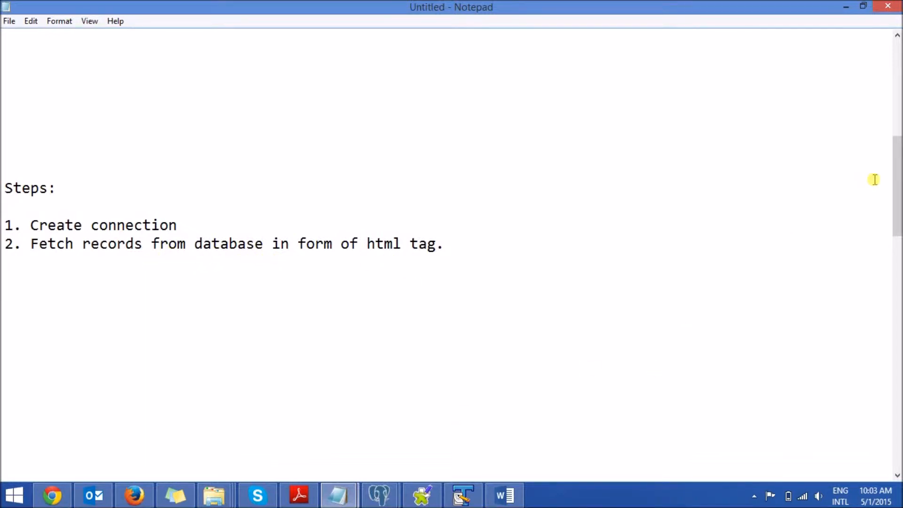
drag(892, 162, 899, 227)
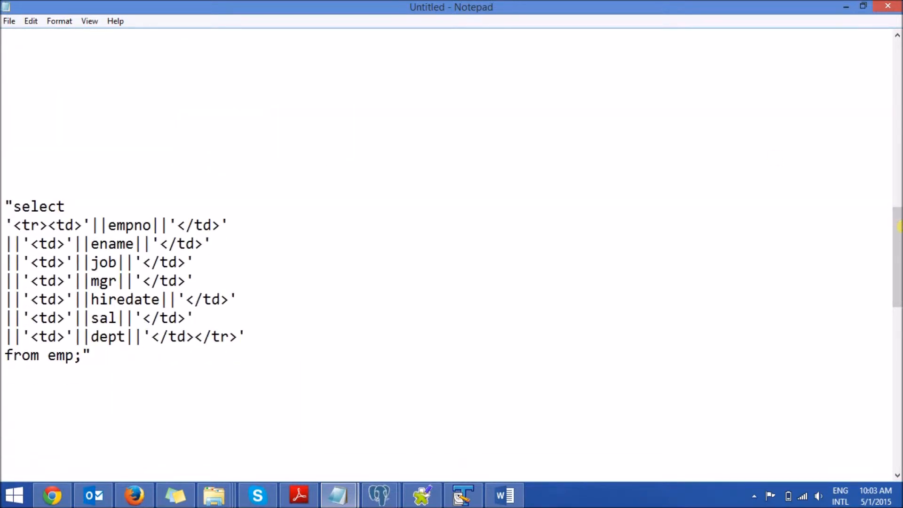
drag(90, 223, 5, 223)
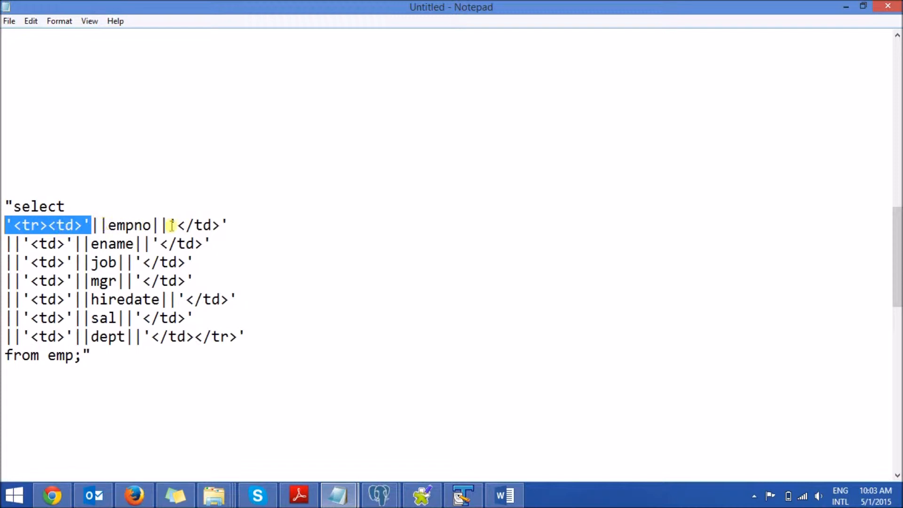
drag(168, 223, 232, 226)
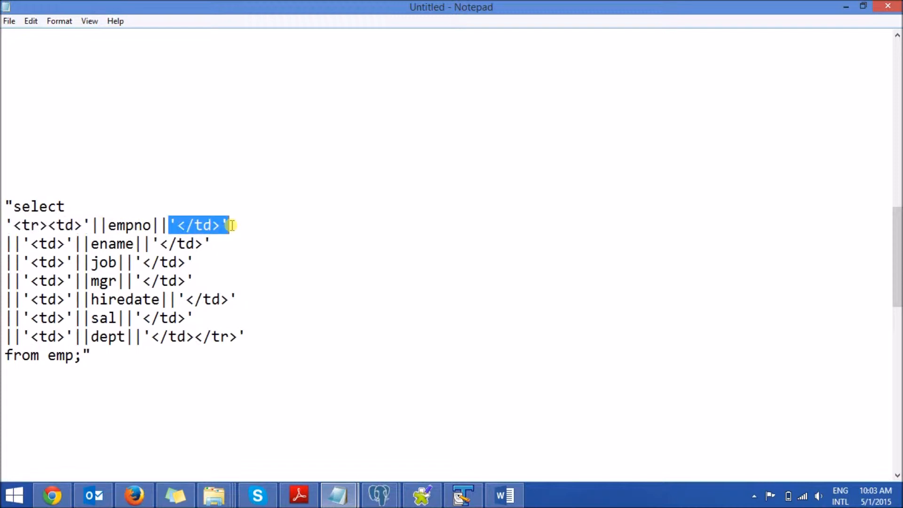
click(195, 337)
drag(195, 337, 252, 336)
Step: Copy the complete HTML-tagged emp select query from Notepad, replace tPostgresqlInput's default query in Talend with it and save the job
drag(115, 355, 2, 205)
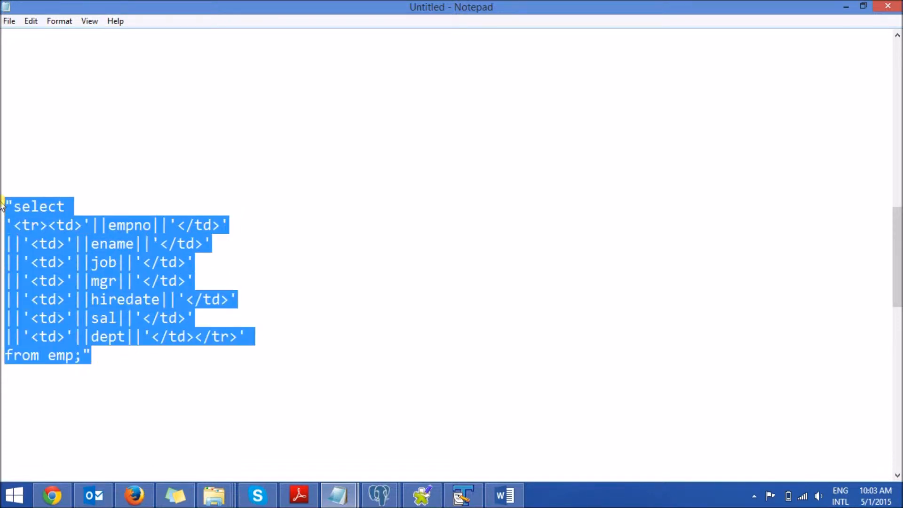
click(421, 495)
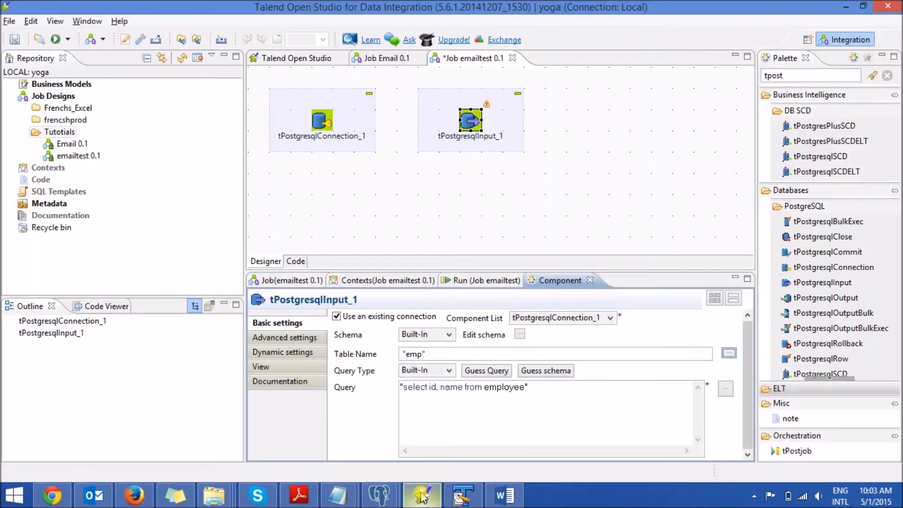
click(470, 121)
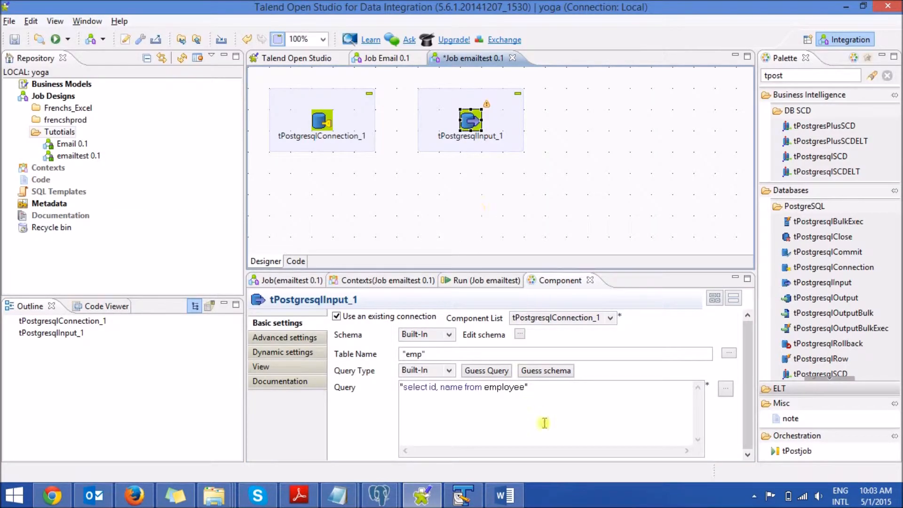
click(538, 387)
drag(538, 387, 394, 387)
key(ctrl+v)
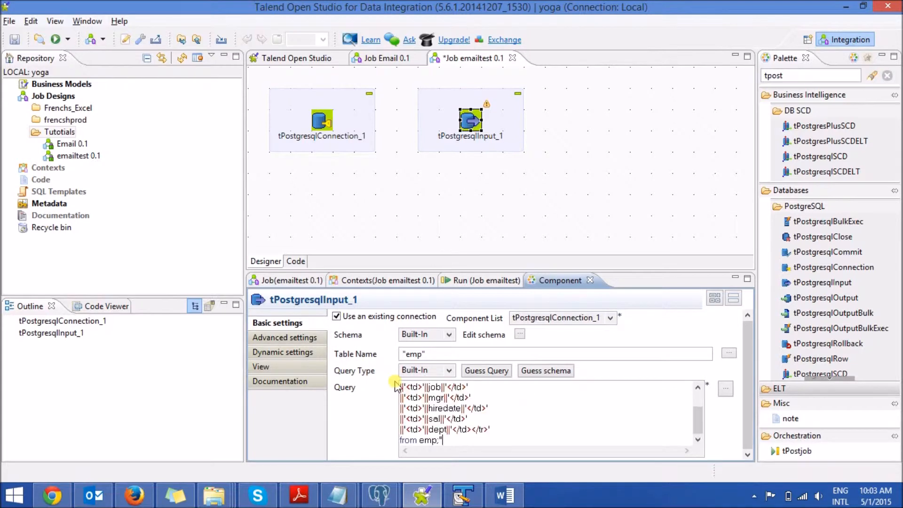
key(ctrl+s)
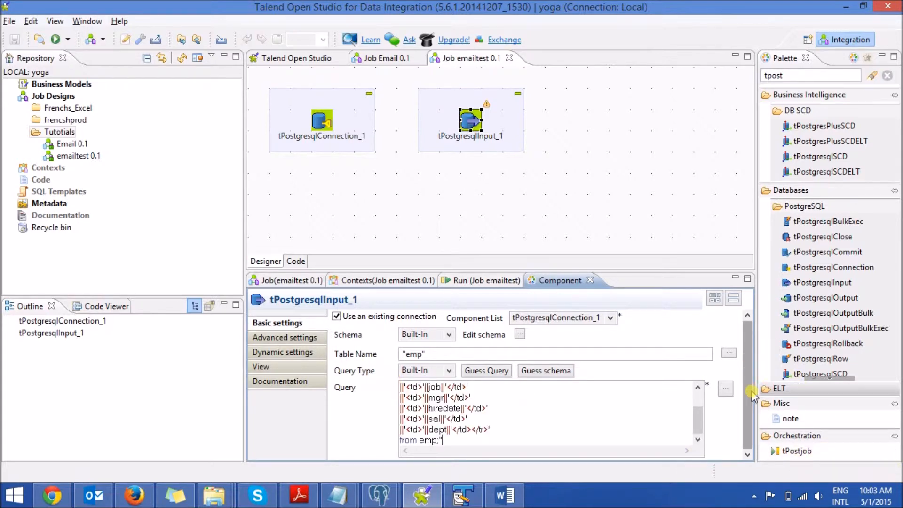
Step: Enable trimming of all String/Char columns in tPostgresqlInput's advanced settings and return to its basic settings
click(305, 337)
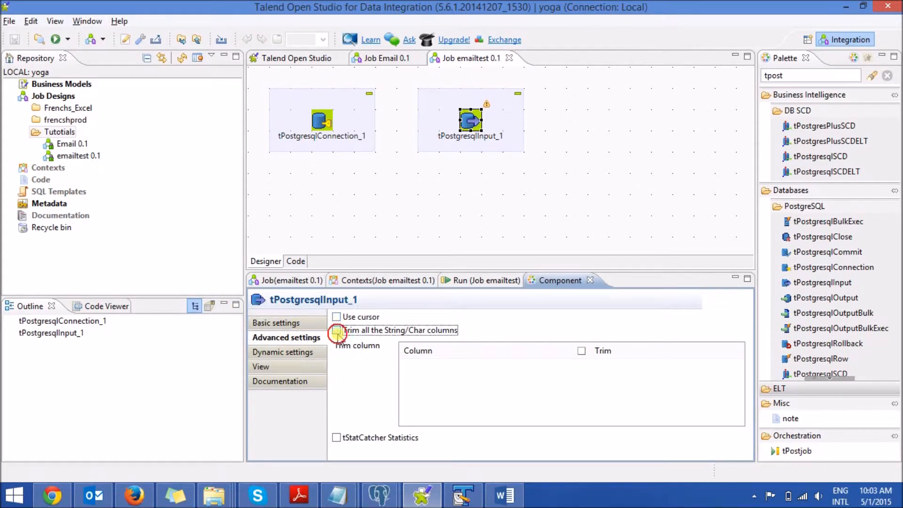
click(336, 330)
click(284, 324)
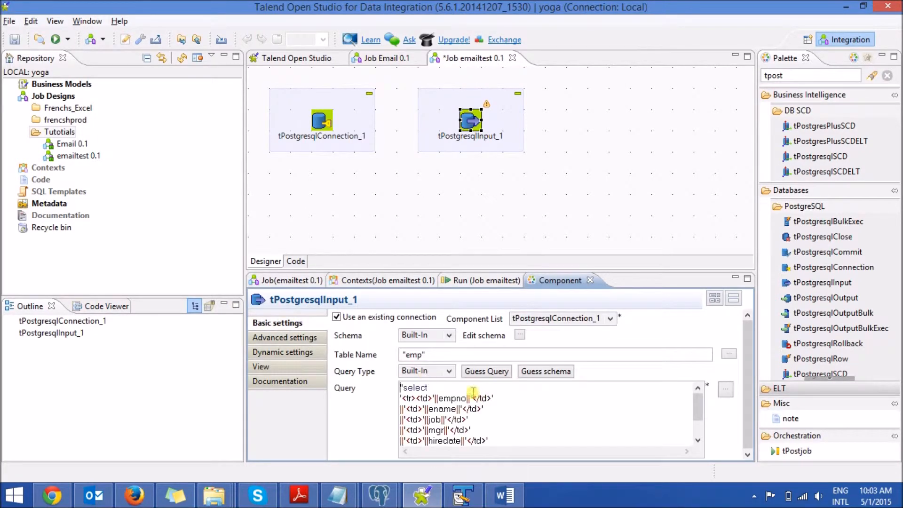
Step: Connect tPostgresqlConnection to tPostgresqlInput with an On Component Ok trigger
right_click(320, 121)
mouse_move(438, 130)
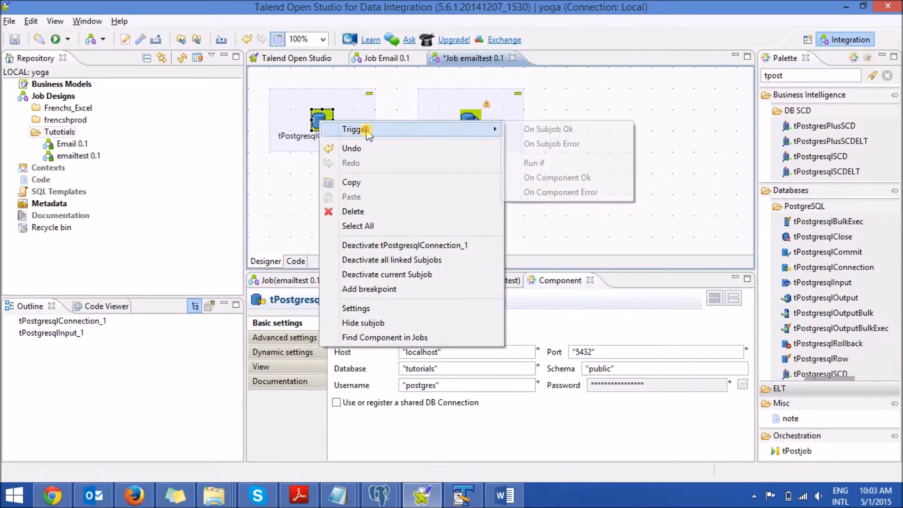
click(543, 178)
click(468, 121)
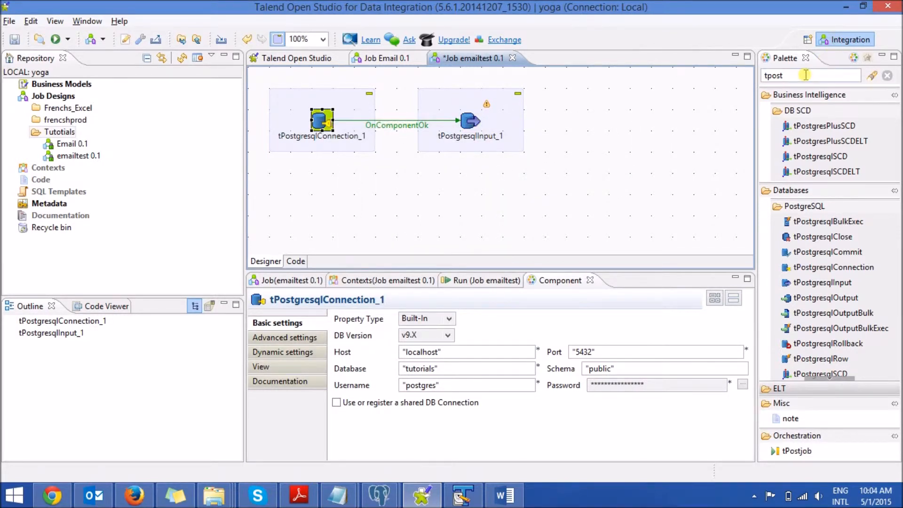
Step: Find the "tlogr" component and place a tLogRow beside tPostgresqlInput in the job design
drag(804, 75, 664, 83)
text(tlogr)
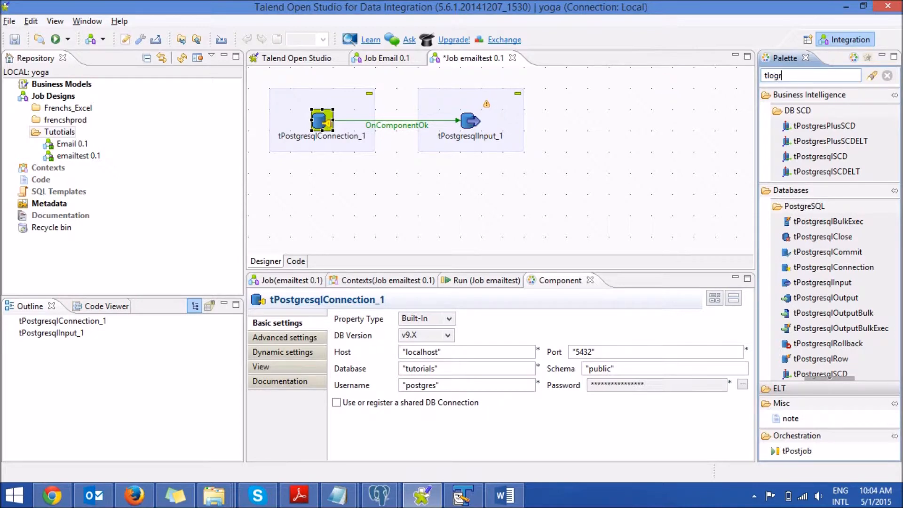
key(Return)
drag(795, 110, 643, 117)
Step: Link tPostgresqlInput to tLogRow with a Main row connection
right_click(468, 120)
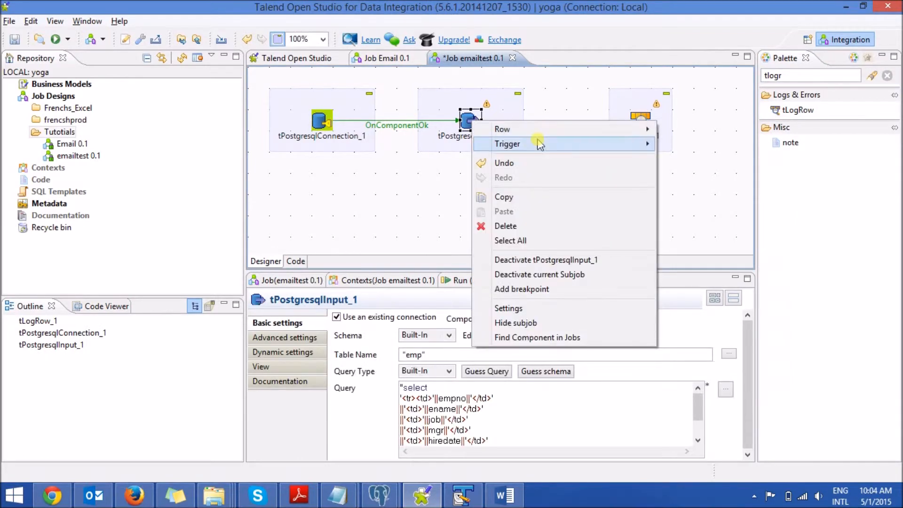
mouse_move(635, 130)
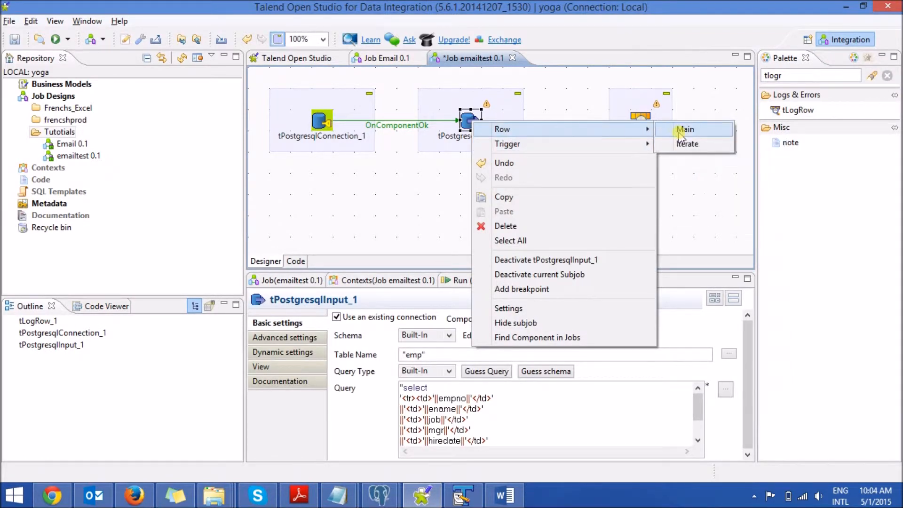
click(685, 129)
click(640, 118)
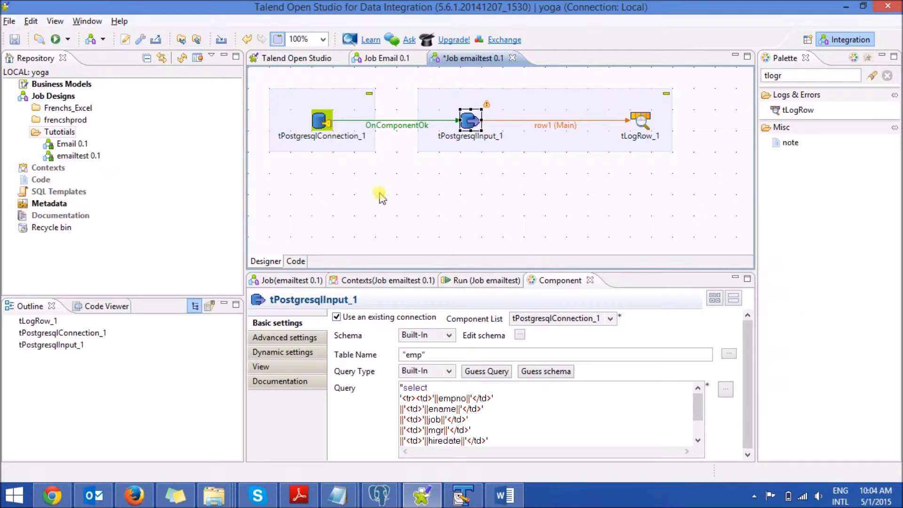
Step: Save and run the emailtest job and check its execution output
click(9, 35)
click(55, 39)
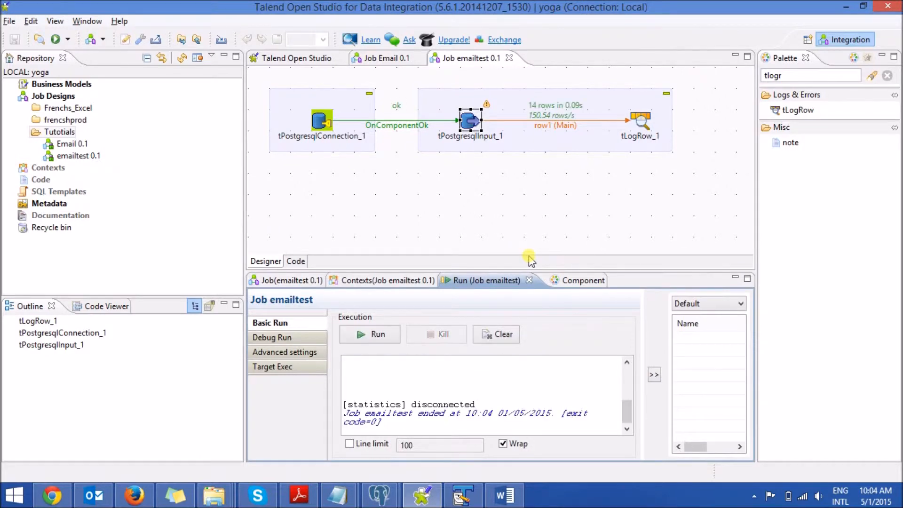
drag(627, 414, 626, 382)
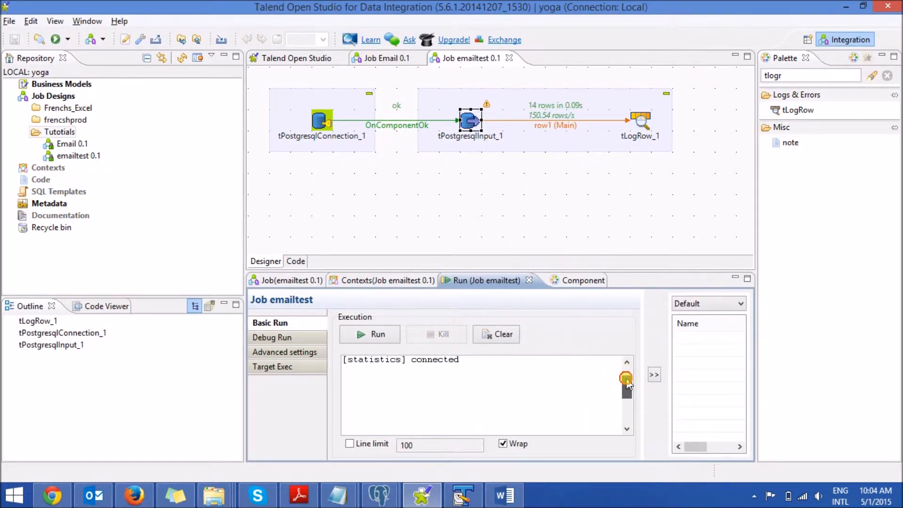
Step: Add a String column named enpno to tPostgresqlInput's schema, with enpno as its Db Column, and apply the schema
double_click(472, 122)
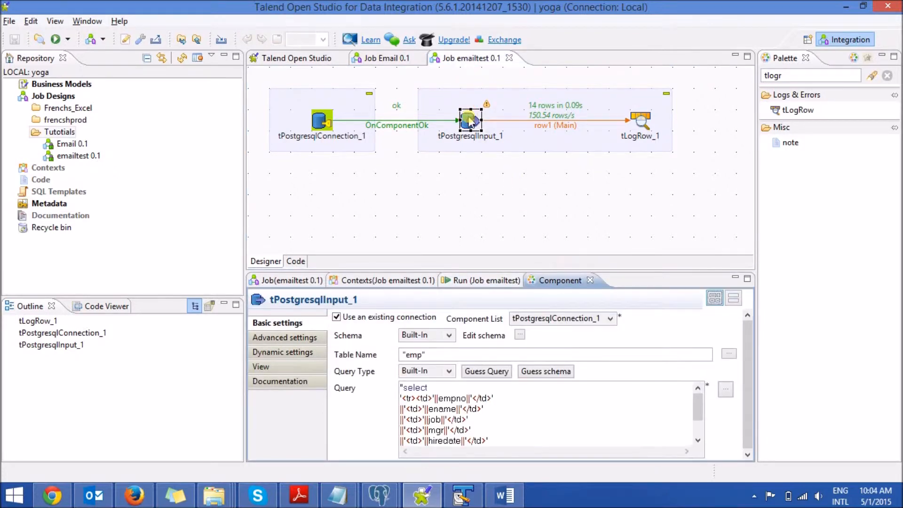
click(520, 335)
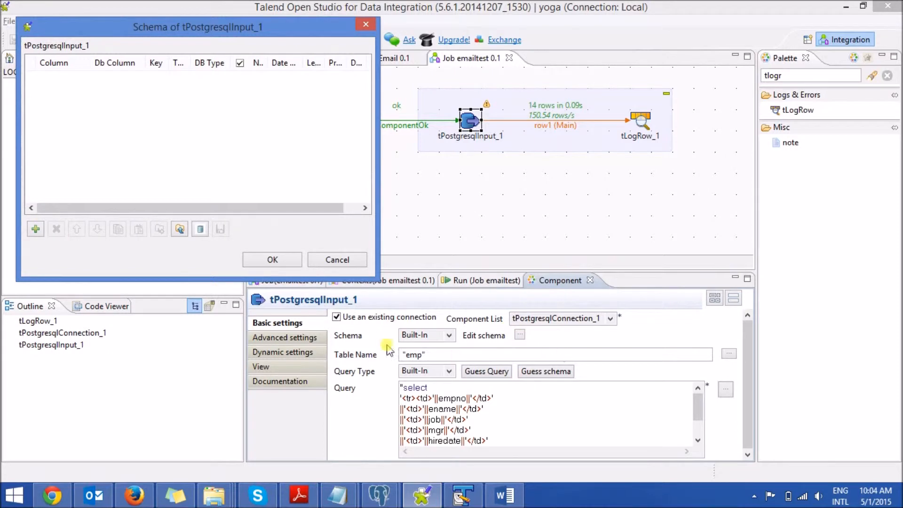
click(36, 229)
click(71, 77)
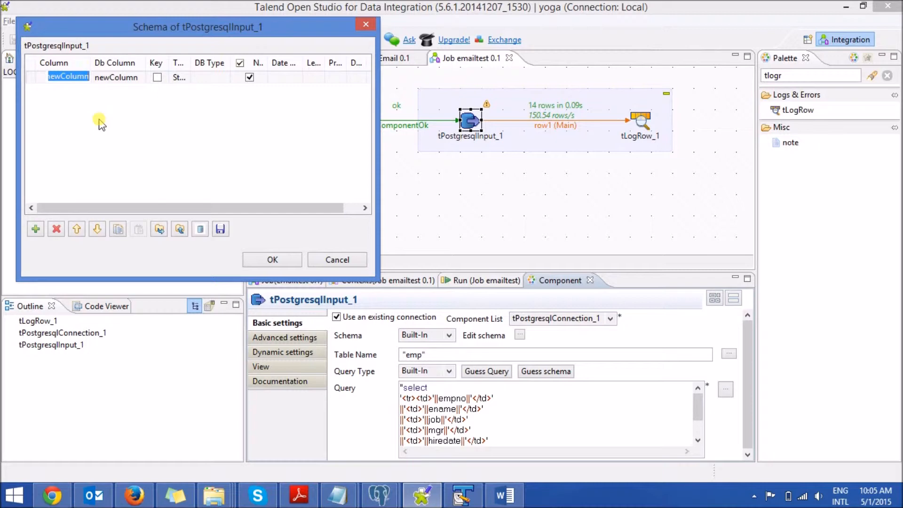
text(em)
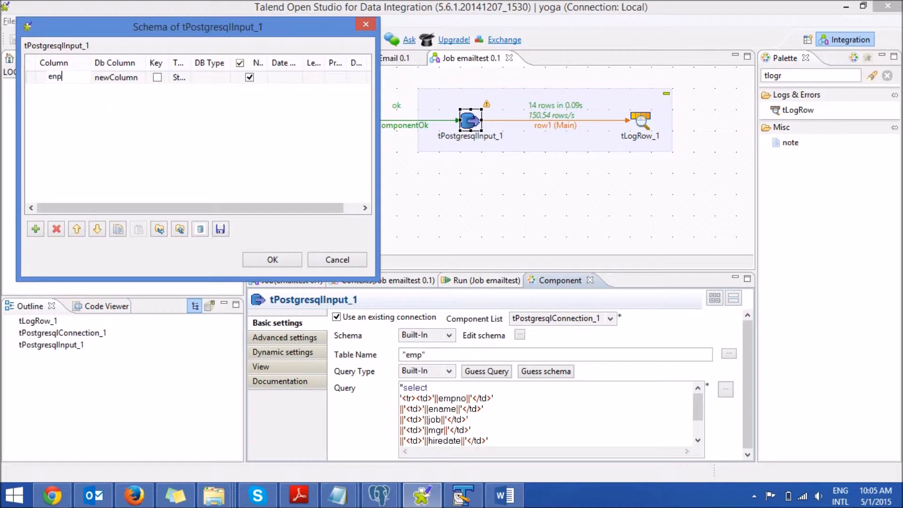
click(139, 77)
click(141, 78)
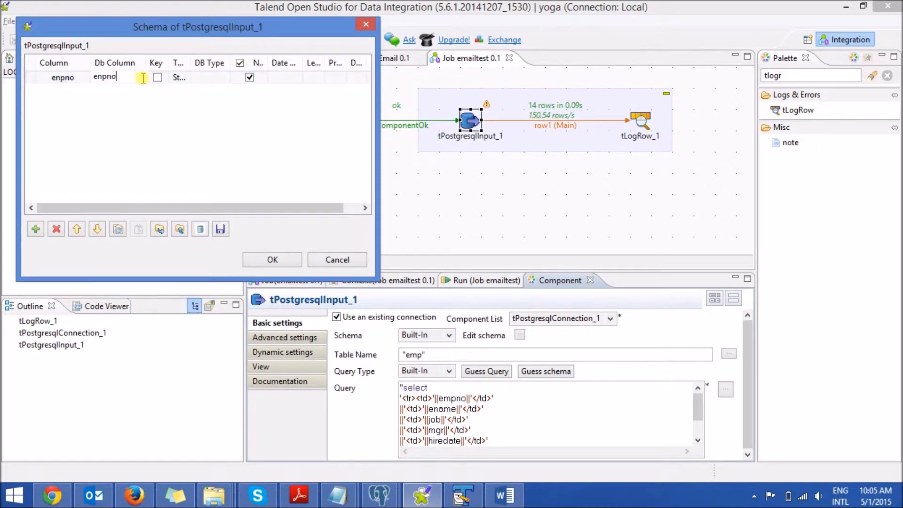
click(184, 78)
drag(189, 62, 221, 62)
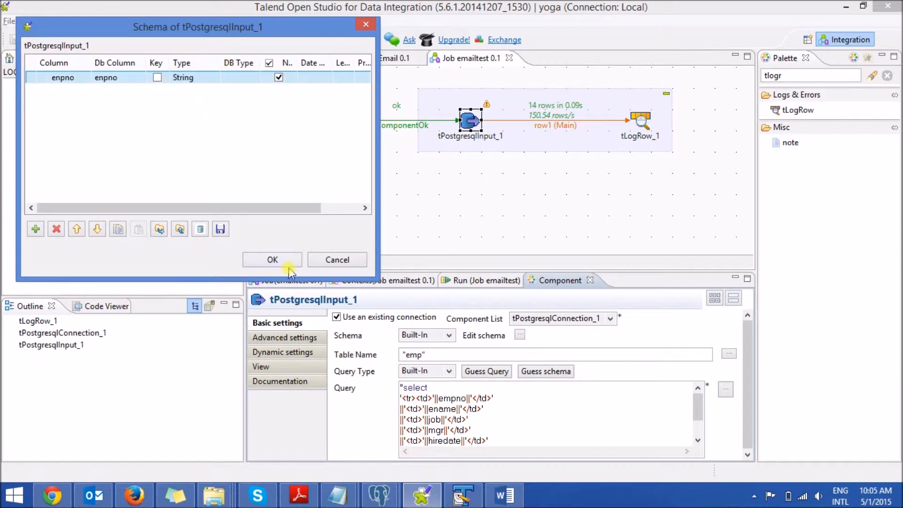
click(286, 265)
click(518, 287)
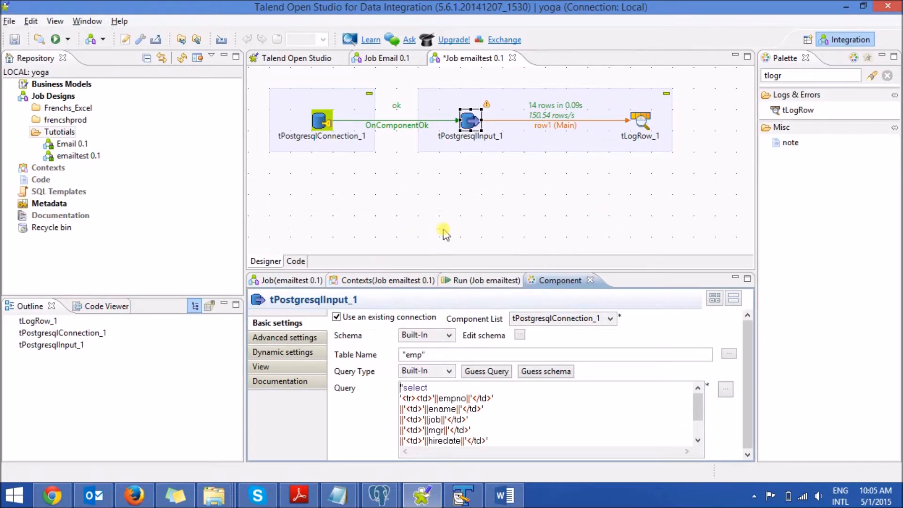
Step: Save and rerun the job, examine the HTML-tagged employee rows in the maximized execution output, and restore the layout
click(15, 39)
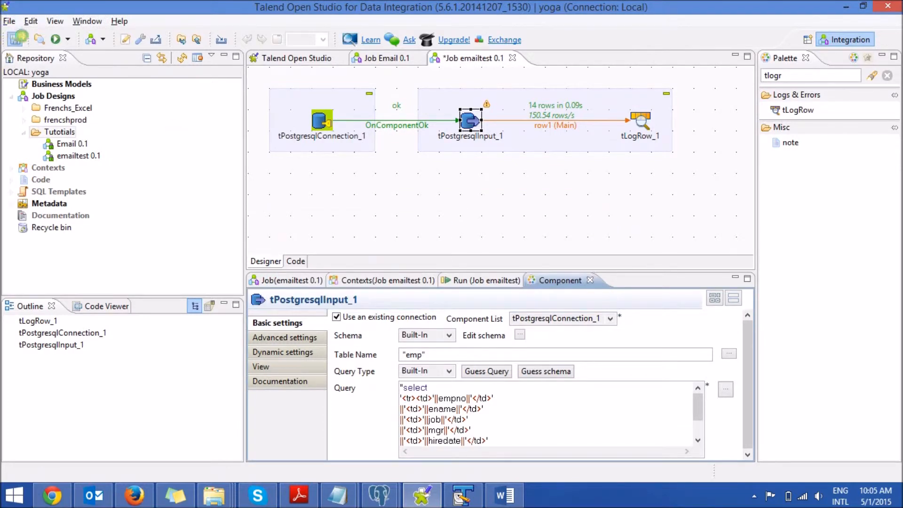
click(55, 39)
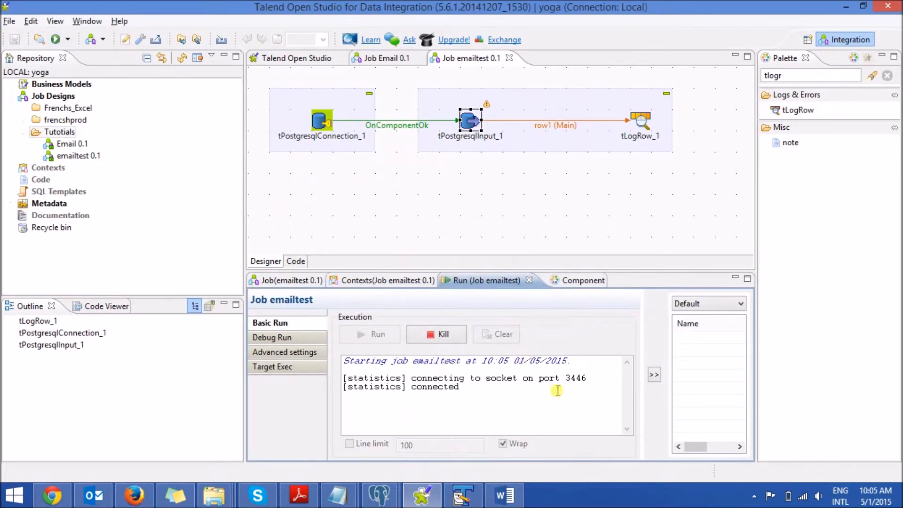
drag(627, 417, 627, 379)
double_click(487, 285)
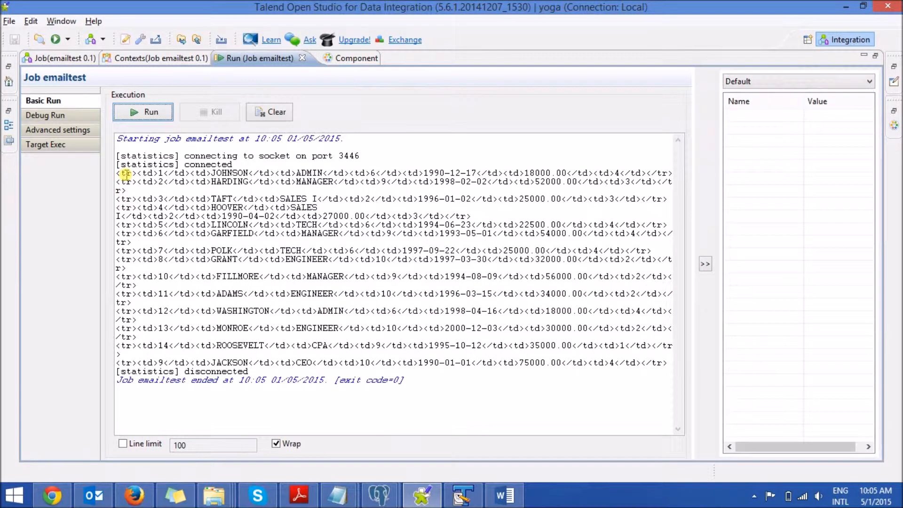
drag(120, 172, 451, 372)
double_click(269, 62)
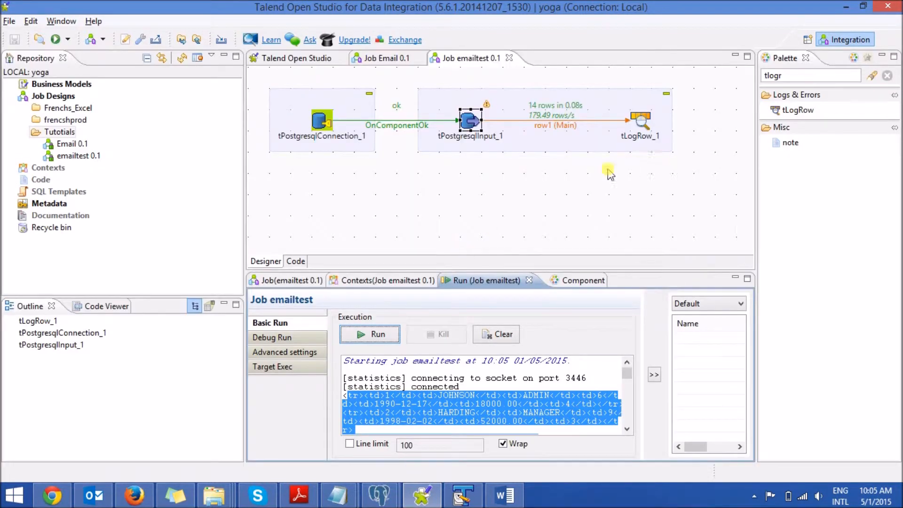
Step: Replace the tLogRow component with a tJavaRow, found by searching the components for "tjav"
click(640, 120)
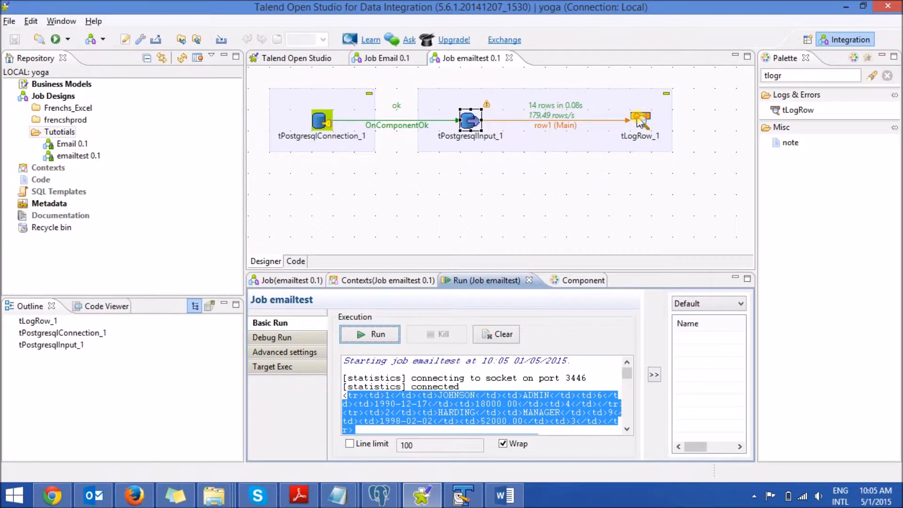
key(Delete)
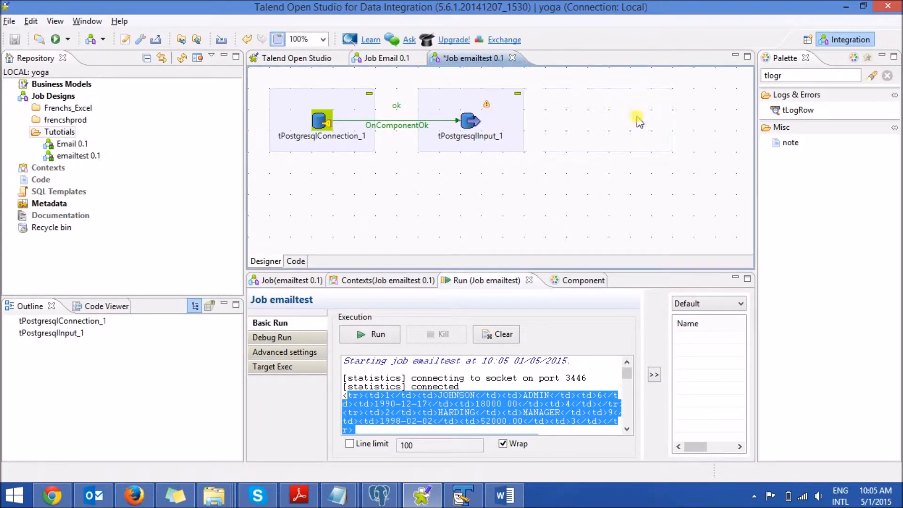
click(799, 75)
text(tjav)
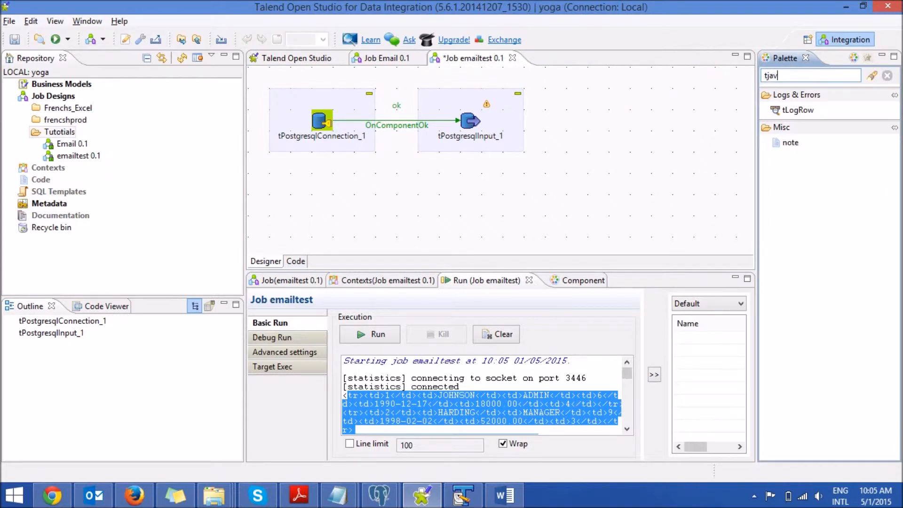
key(Return)
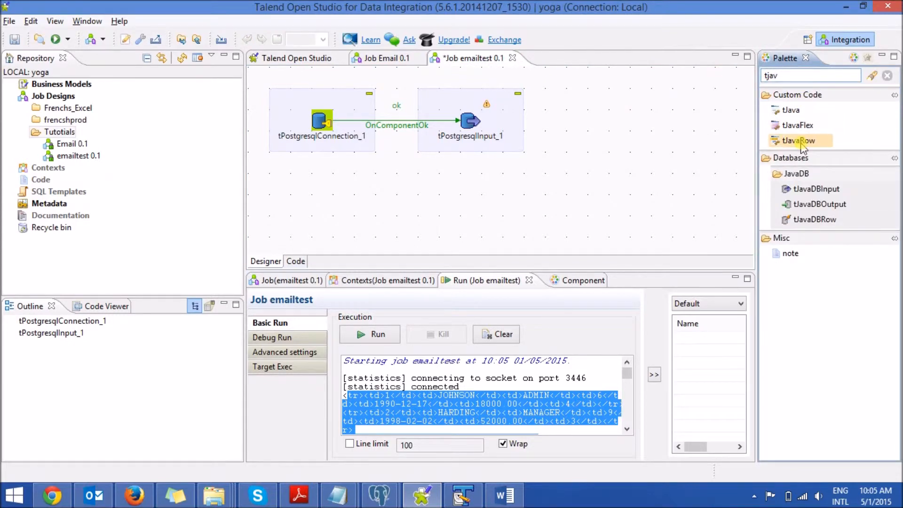
click(621, 126)
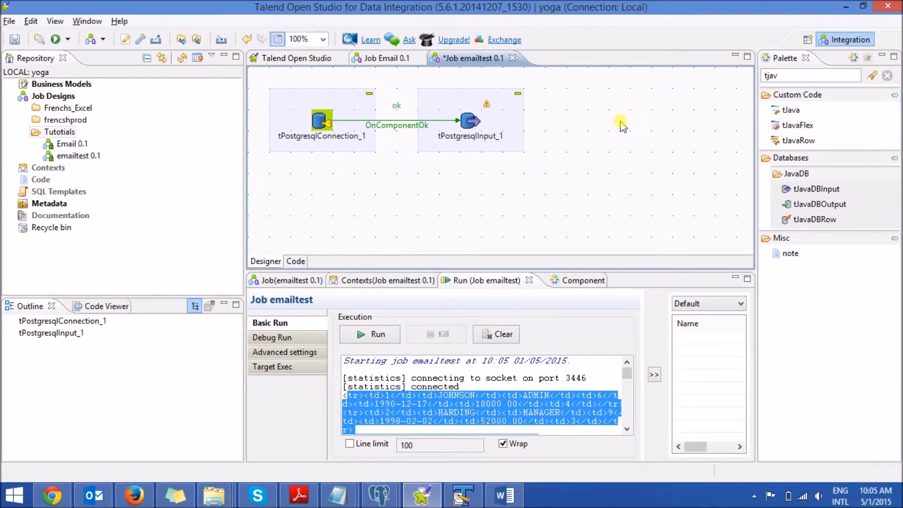
click(807, 141)
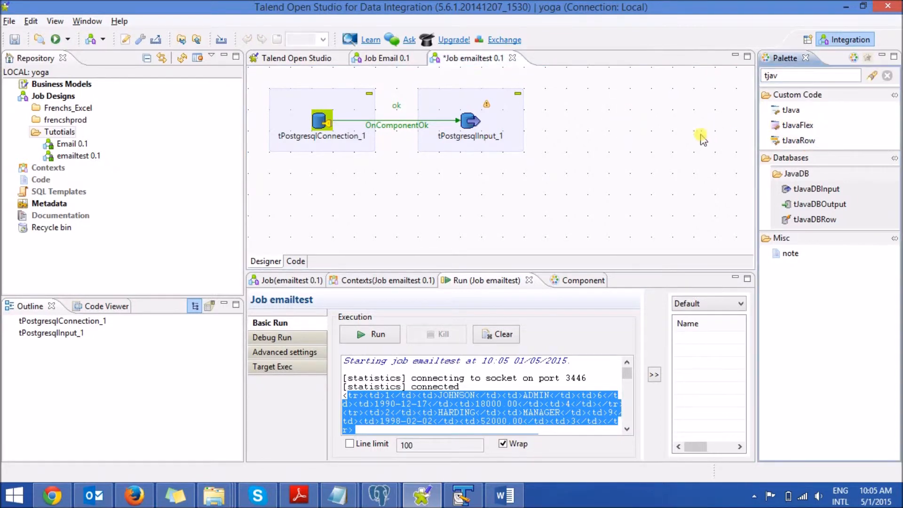
click(658, 122)
drag(795, 143, 626, 113)
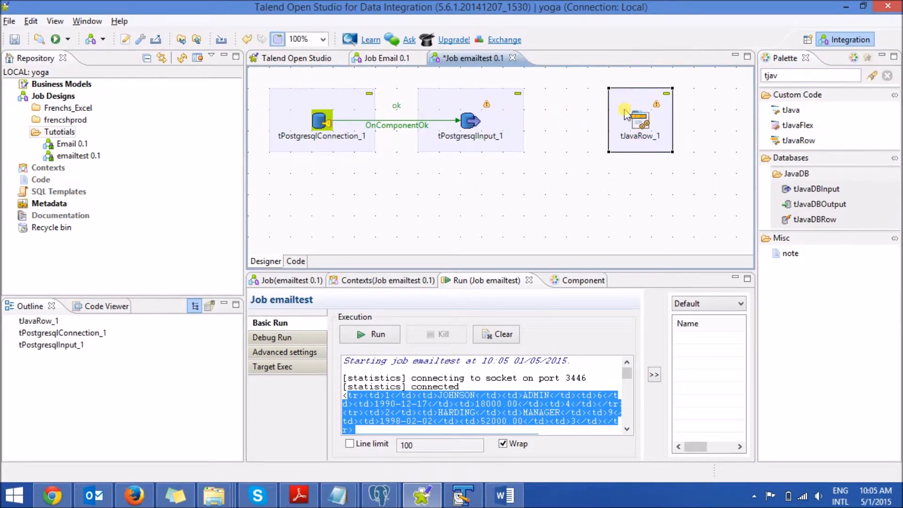
Step: Link tPostgresqlInput to tJavaRow with a Main row connection
right_click(469, 119)
mouse_move(514, 127)
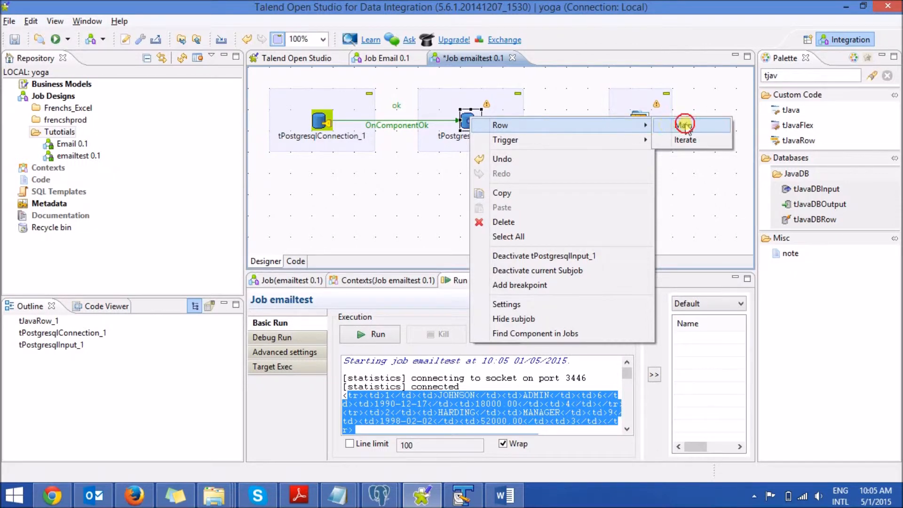
click(689, 122)
click(642, 125)
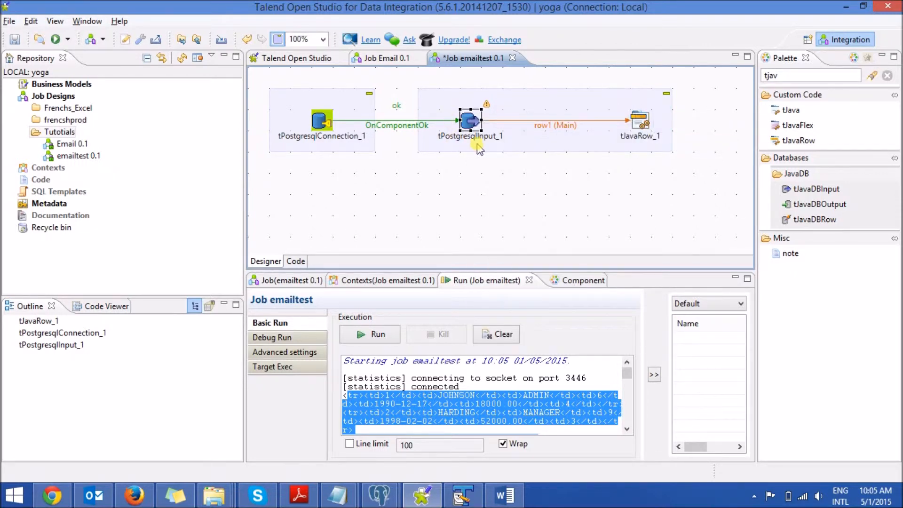
Step: Open tJavaRow_1's settings and delete all of its sample code
double_click(631, 122)
click(562, 401)
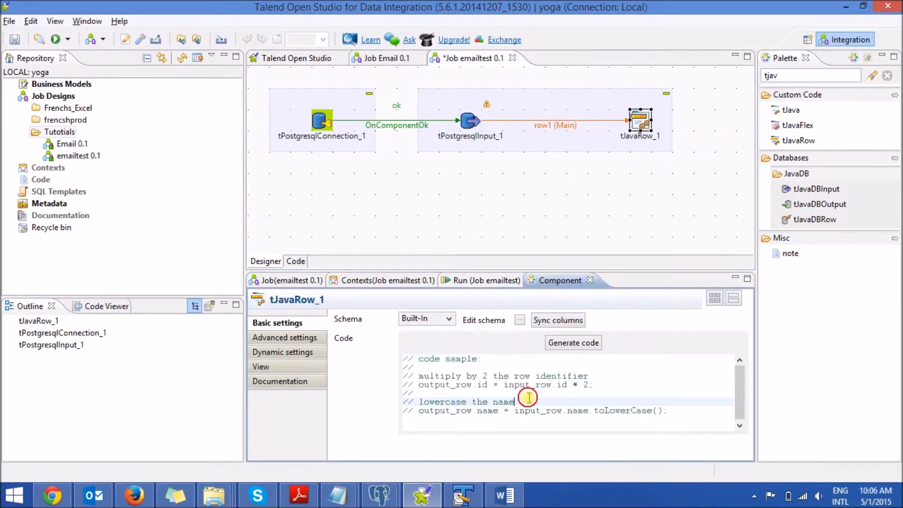
key(ctrl+a)
key(Delete)
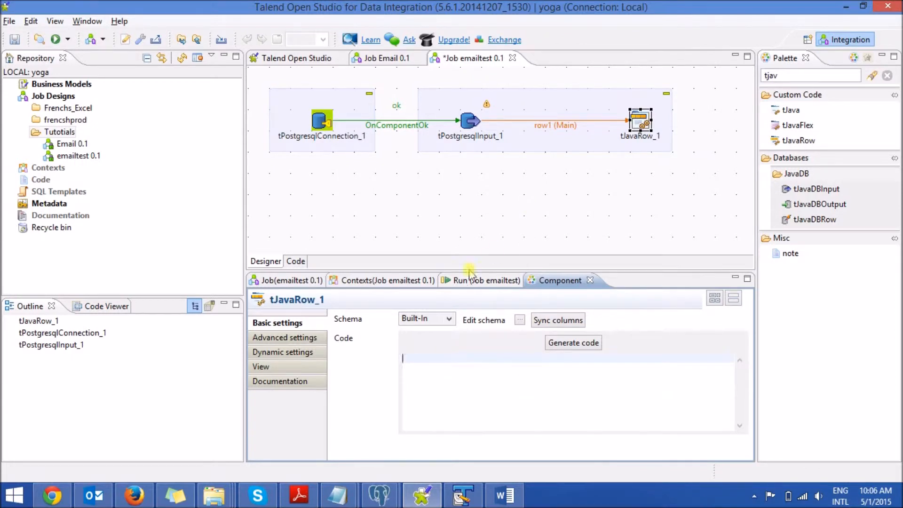
Step: Add a String context variable named email to the emailtest job and save the job
click(386, 281)
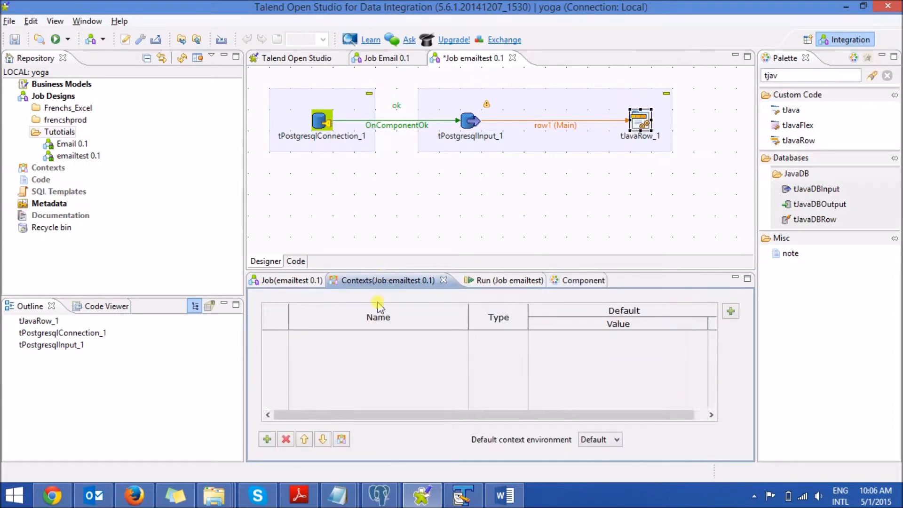
click(267, 439)
click(332, 336)
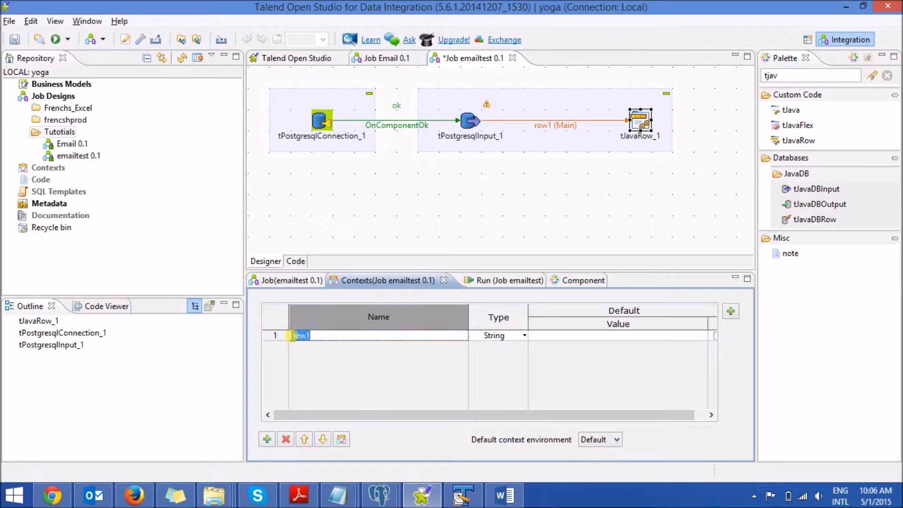
text(email)
key(ctrl+s)
Step: Enter the code context.email=context.email+'/n'+row1.empno; in tJavaRow_1 and save the job
double_click(644, 122)
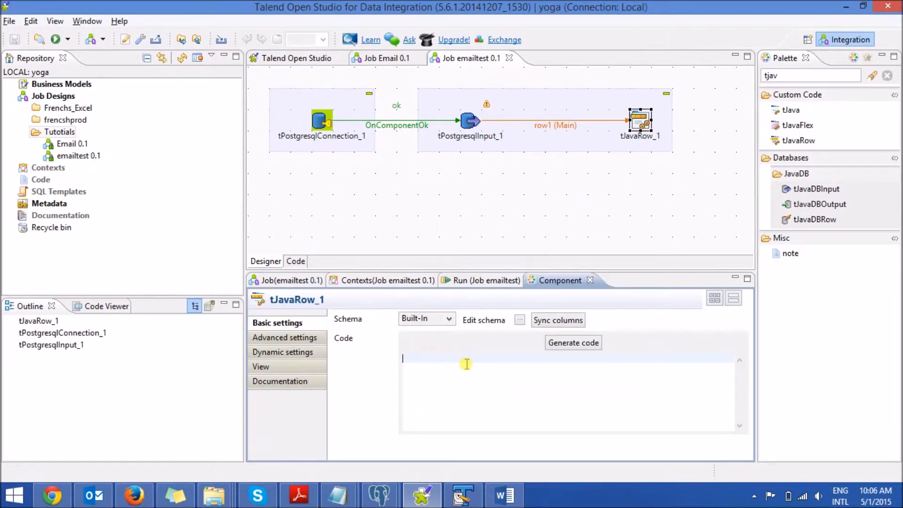
text(context.email)
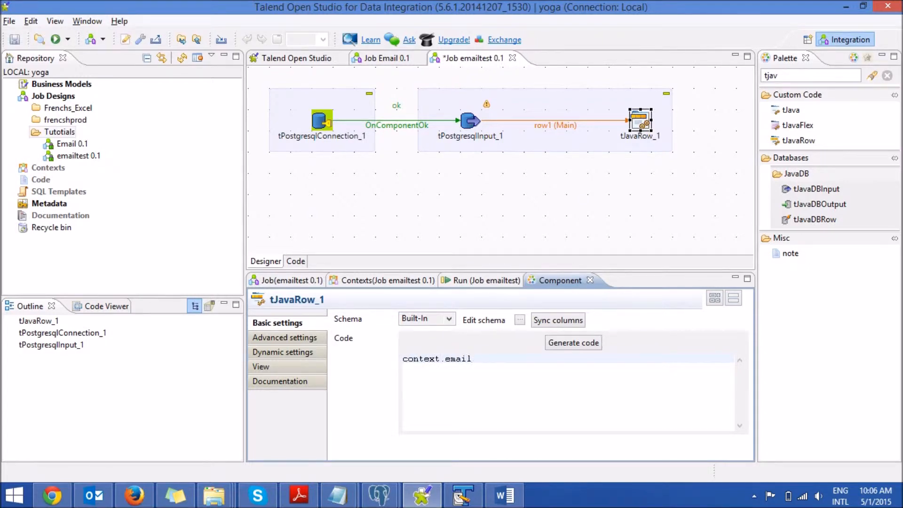
text(=context.email+')
text(/n'+row1)
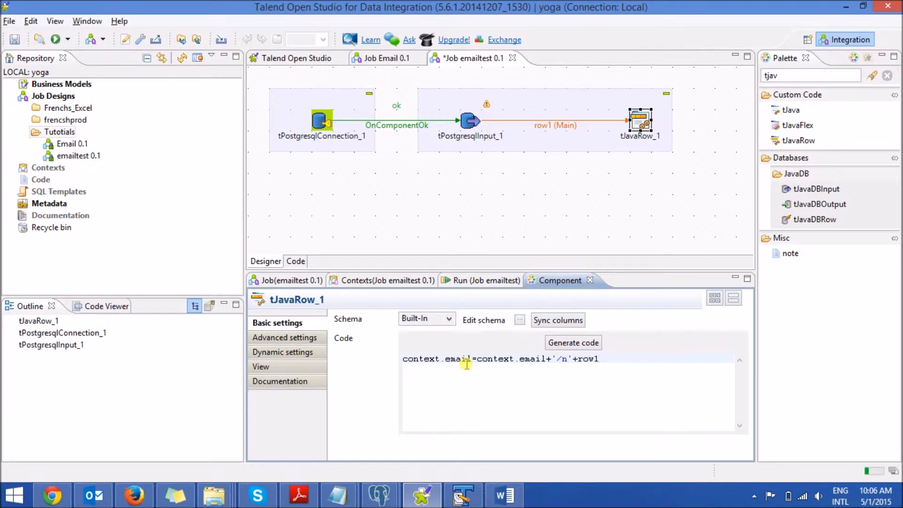
text(.empno;)
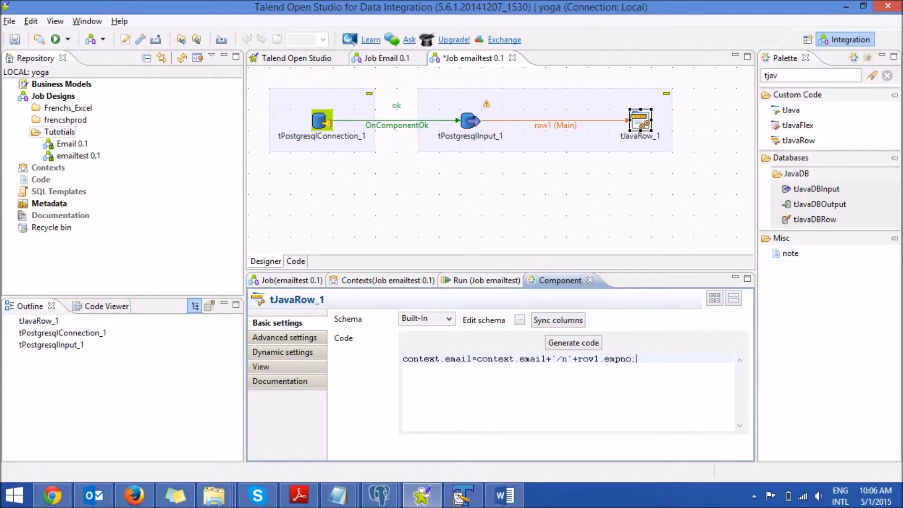
key(ctrl+s)
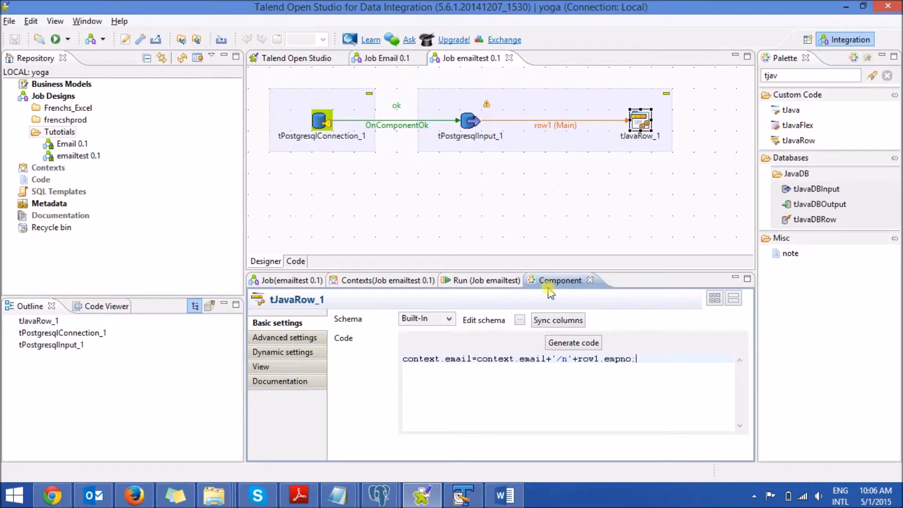
Step: Search the components for "tsen" and place a tSendMail component below tPostgresqlInput_1
click(785, 77)
drag(785, 77, 725, 80)
text(ts)
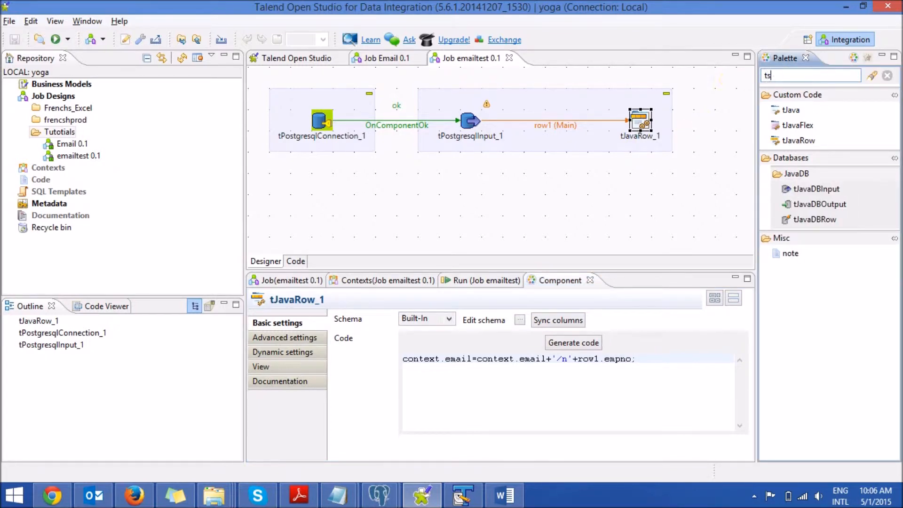
text(ent)
key(Return)
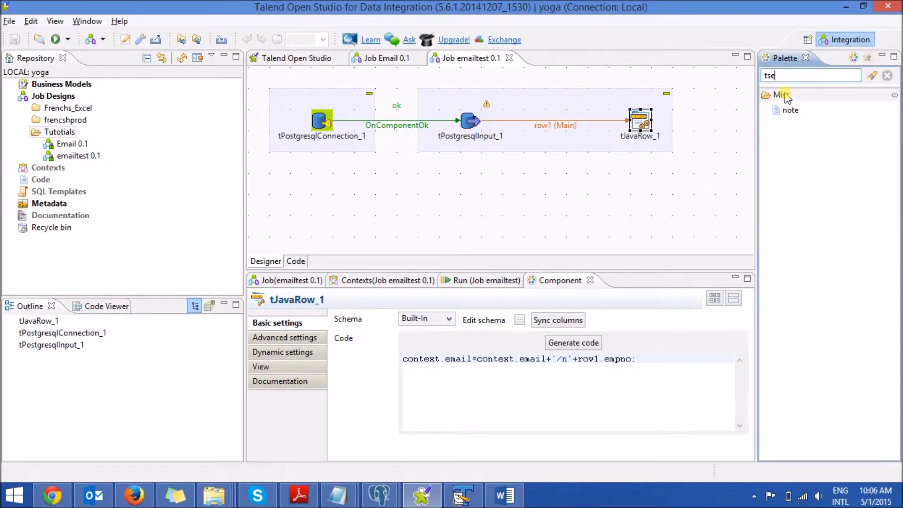
key(Return)
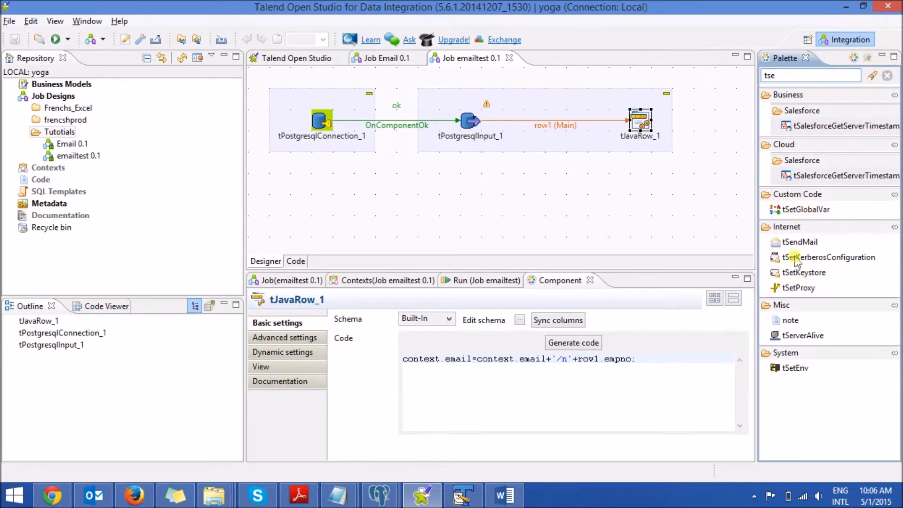
double_click(786, 76)
key(BackSpace)
text(t)
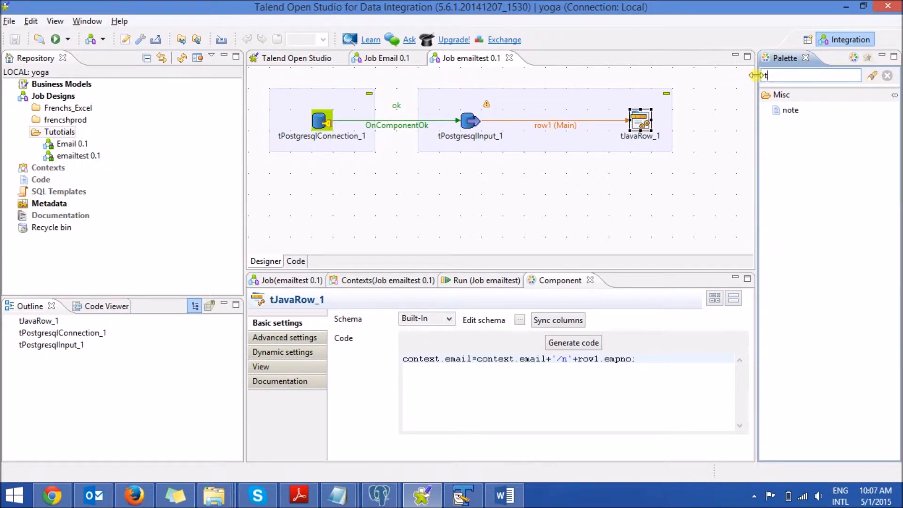
text(emsen)
drag(800, 109, 473, 207)
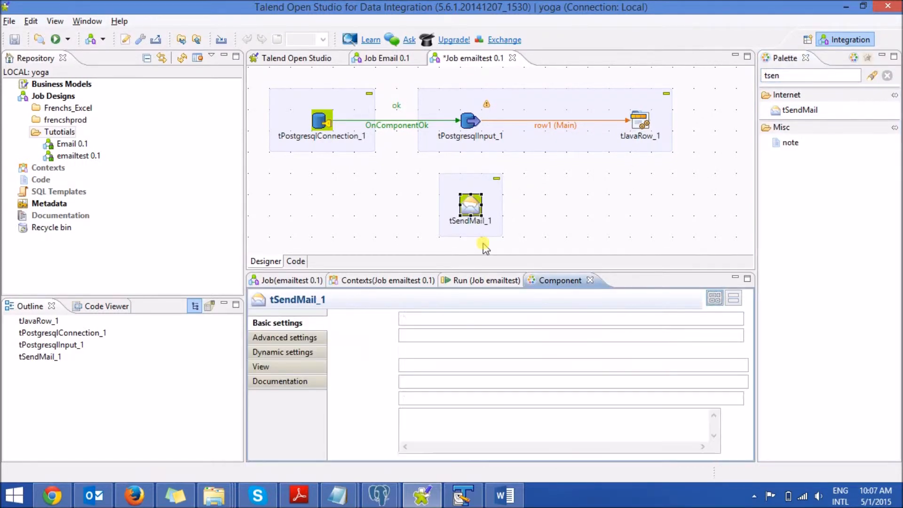
Step: Maximize tSendMail_1's settings and enter the same quoted email address as both the To and From values
double_click(546, 280)
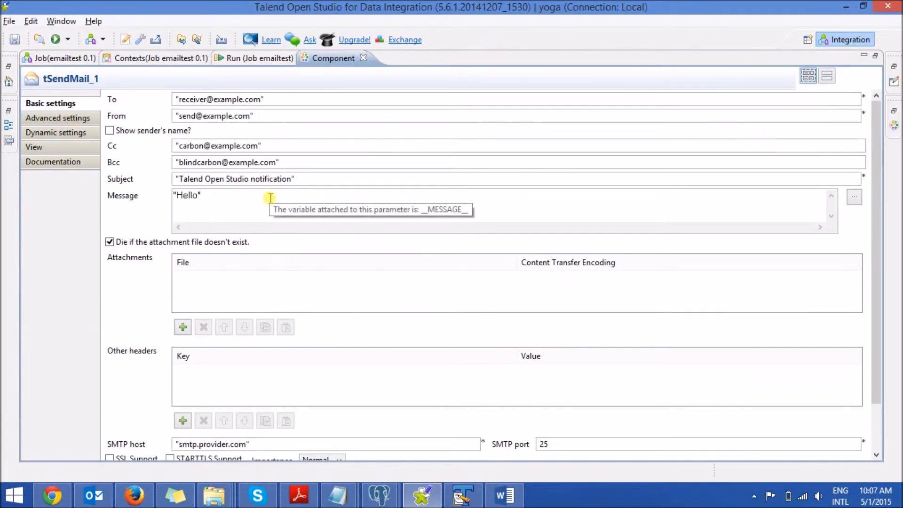
drag(262, 101, 180, 99)
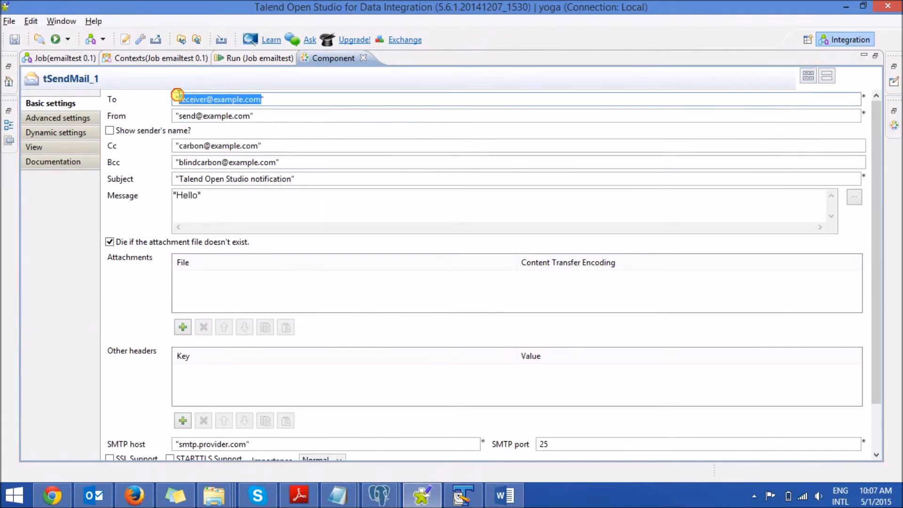
key(BackSpace)
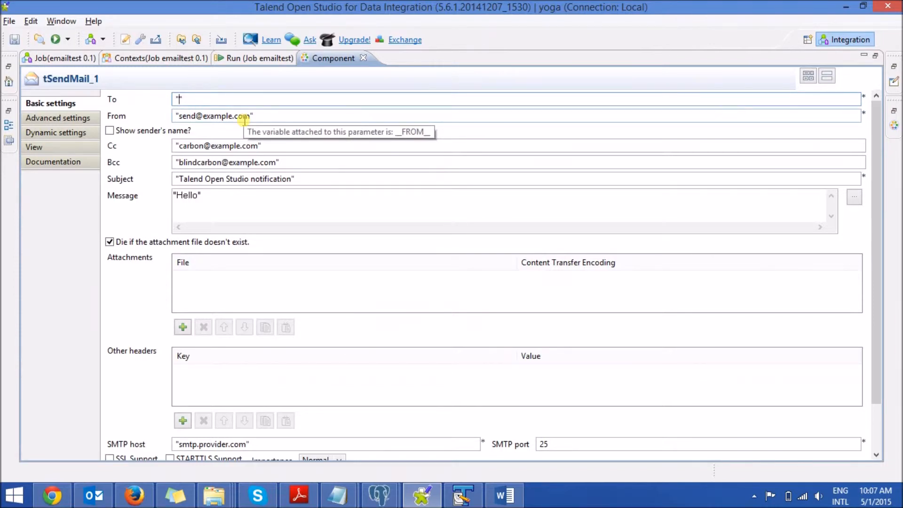
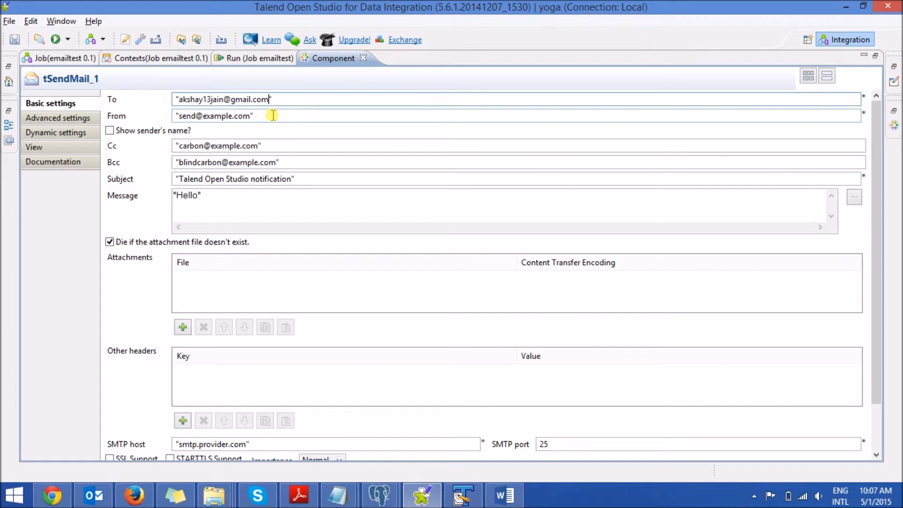
key(shift+Left)
key(shift+Left)
key(shift+Left)
key(shift+Left)
key(shift+Left)
key(shift+Left)
key(shift+Left)
key(shift+Left)
key(shift+Left)
key(shift+Left)
key(shift+Left)
key(shift+Left)
key(shift+Left)
key(shift+Left)
key(shift+Left)
key(shift+Left)
key(shift+Left)
key(shift+Left)
key(shift+Left)
key(shift+Left)
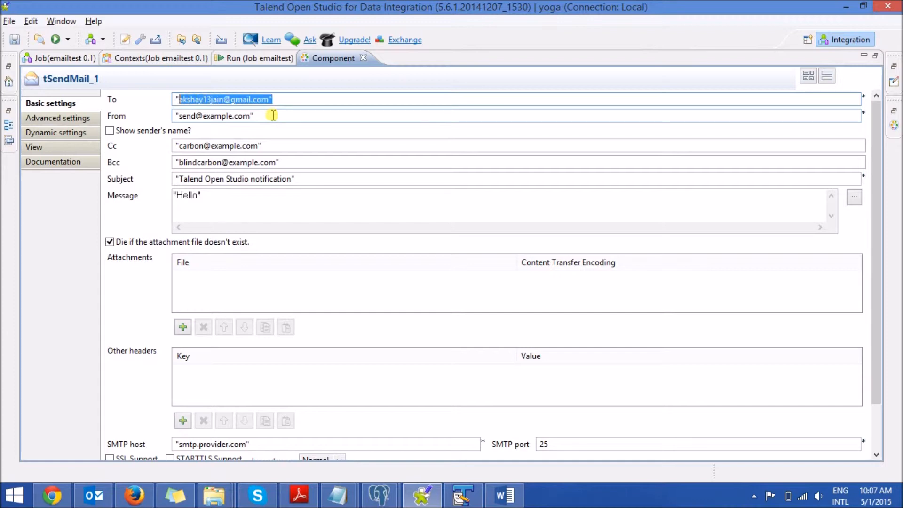
click(239, 116)
key(ctrl+a)
key(ctrl+v)
Step: Clear the sample Cc and Bcc addresses of tSendMail_1
drag(278, 145, 34, 111)
key(BackSpace)
drag(279, 162, 30, 148)
key(BackSpace)
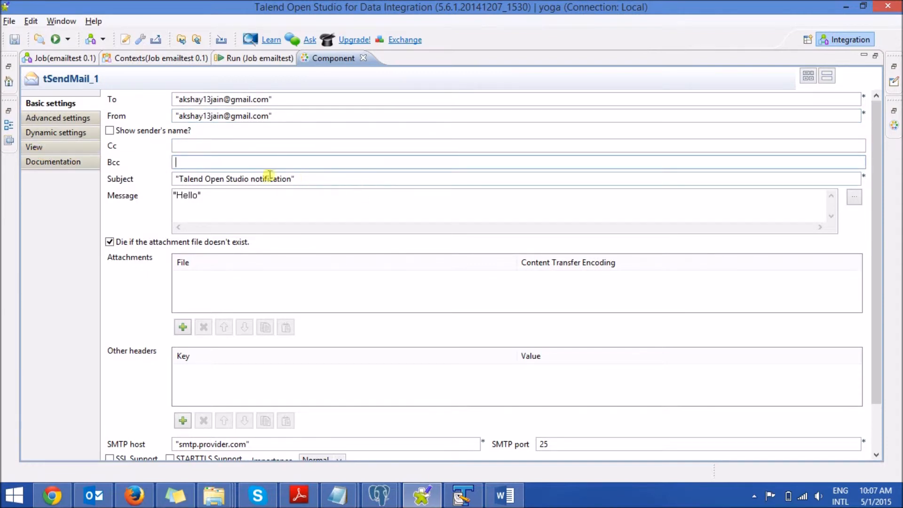
Step: Set the mail subject to "ETL Status Report" and disable dying when the attachment file doesn't exist
drag(309, 178, 78, 184)
text("ETL Status Report)
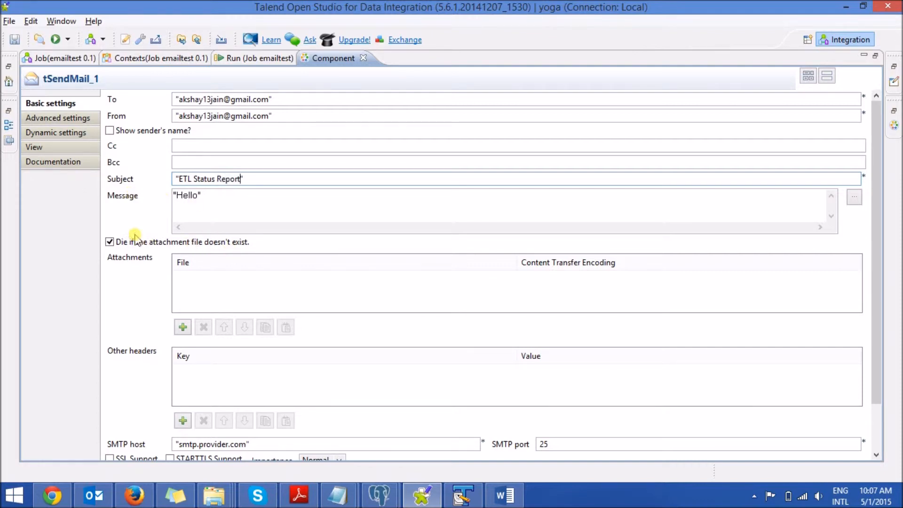
click(110, 243)
click(110, 242)
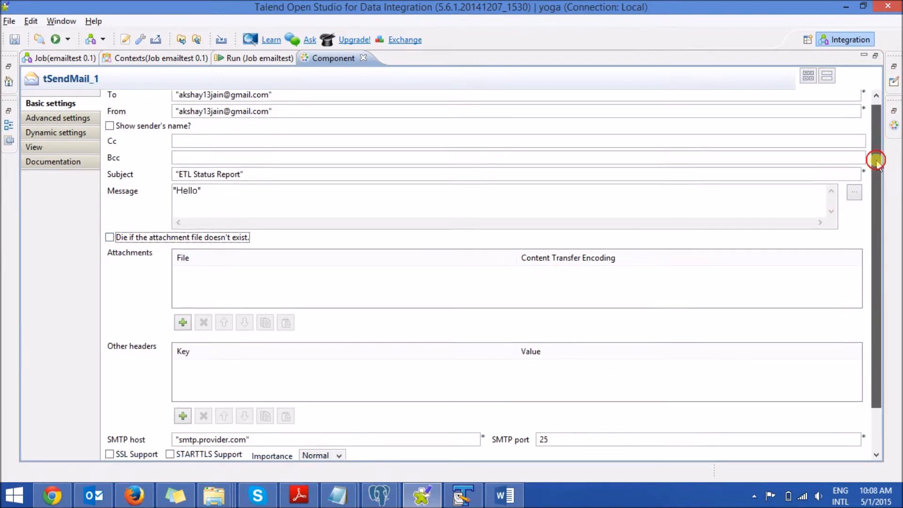
Step: Set the SMTP host to "smtp.gmail.com" and the port to "465", with SSL and STARTTLS support enabled
drag(874, 152, 889, 244)
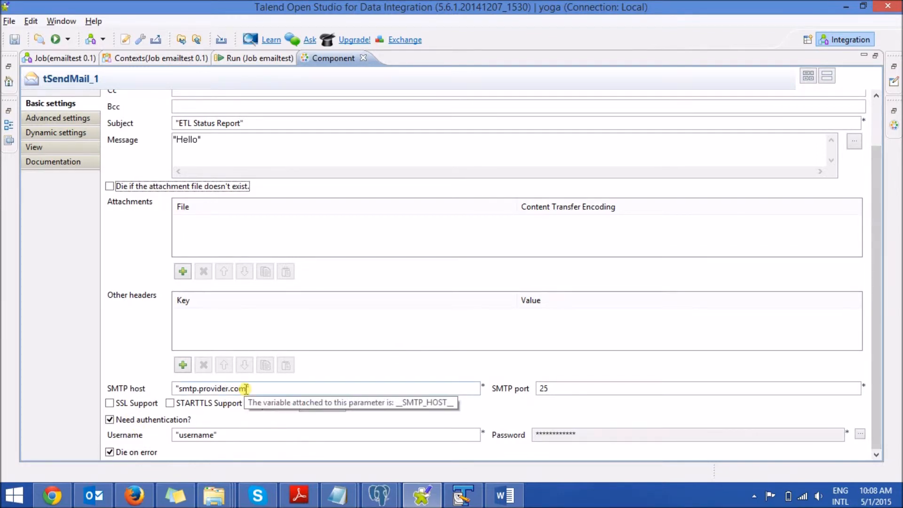
double_click(228, 390)
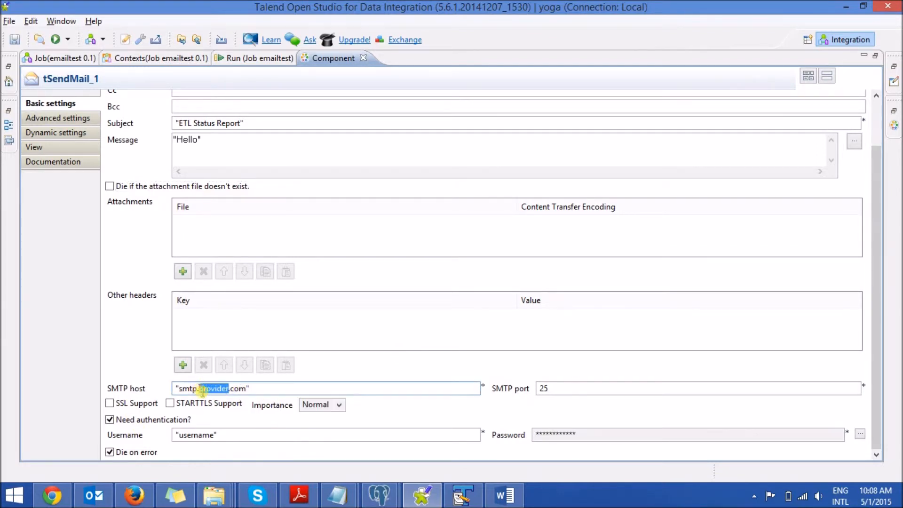
key(BackSpace)
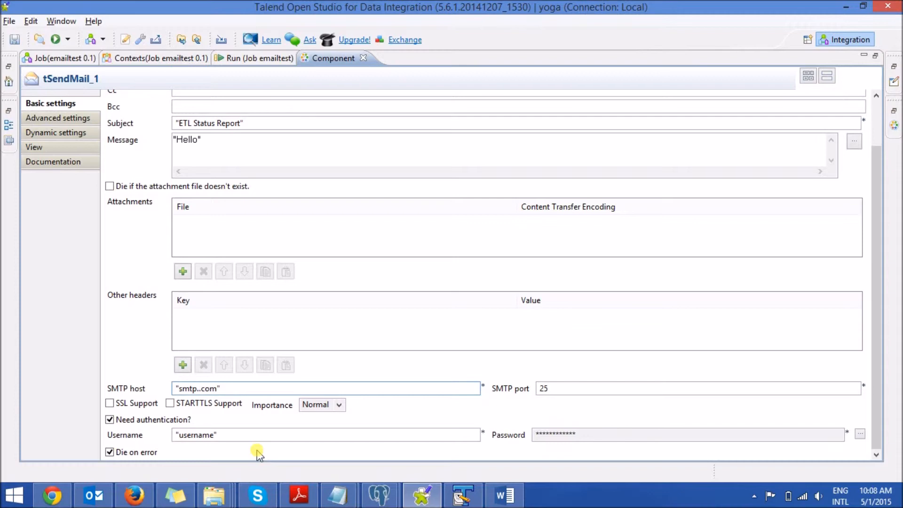
click(200, 388)
text(gmail)
double_click(565, 388)
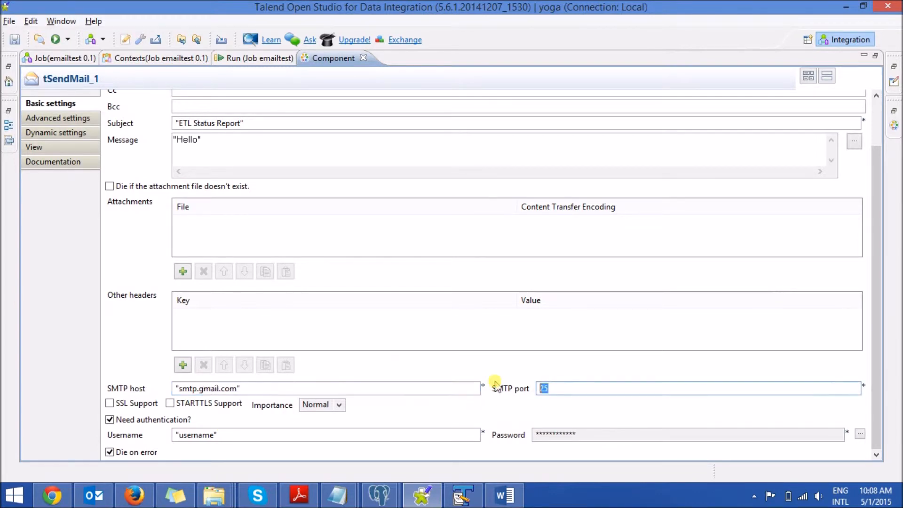
text("")
text(465")
click(109, 404)
click(170, 404)
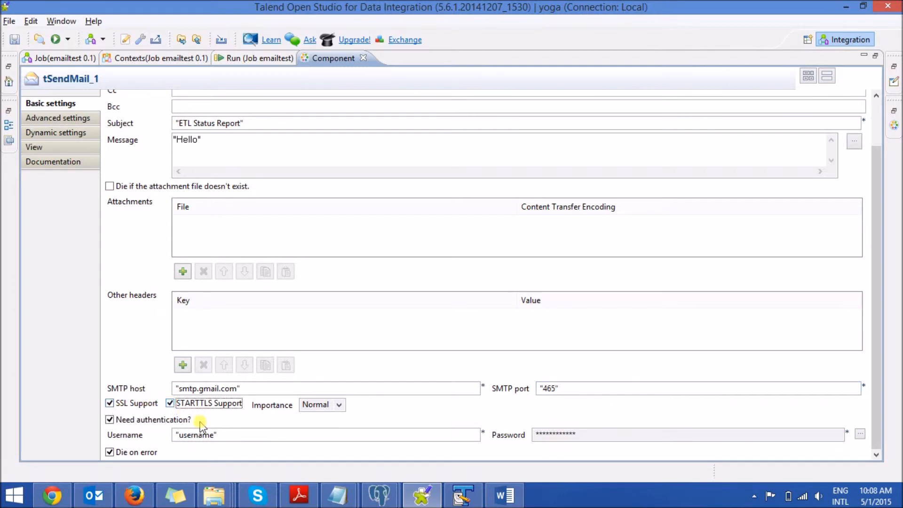
Step: Enter the sender's email address as the SMTP username and set the account password in double quotes
drag(236, 433, 73, 417)
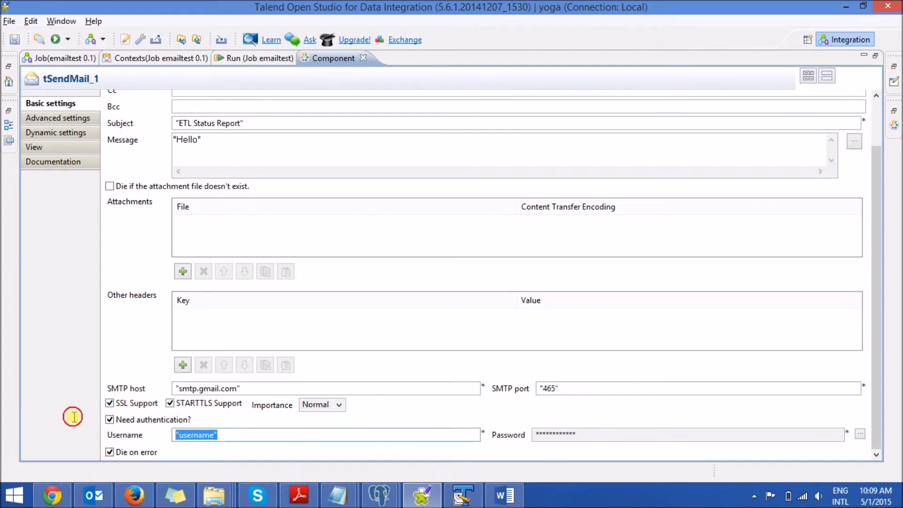
key(ctrl+v)
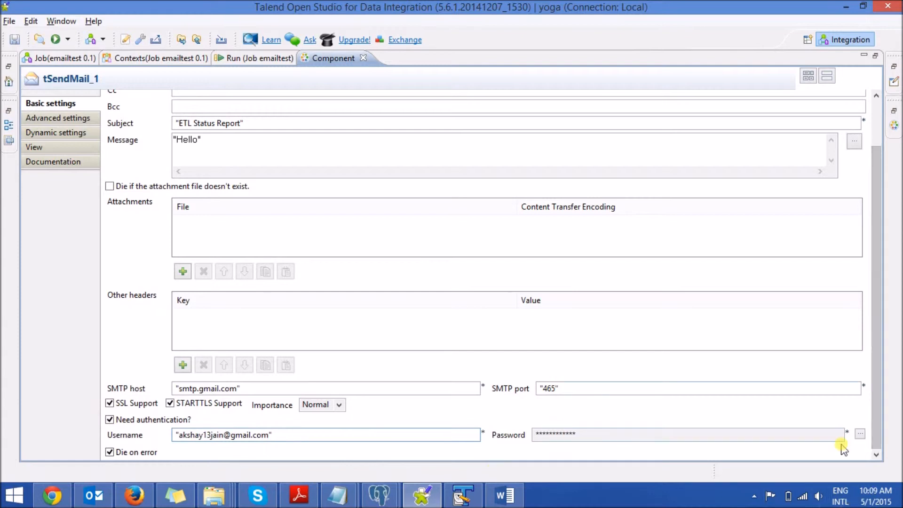
click(861, 435)
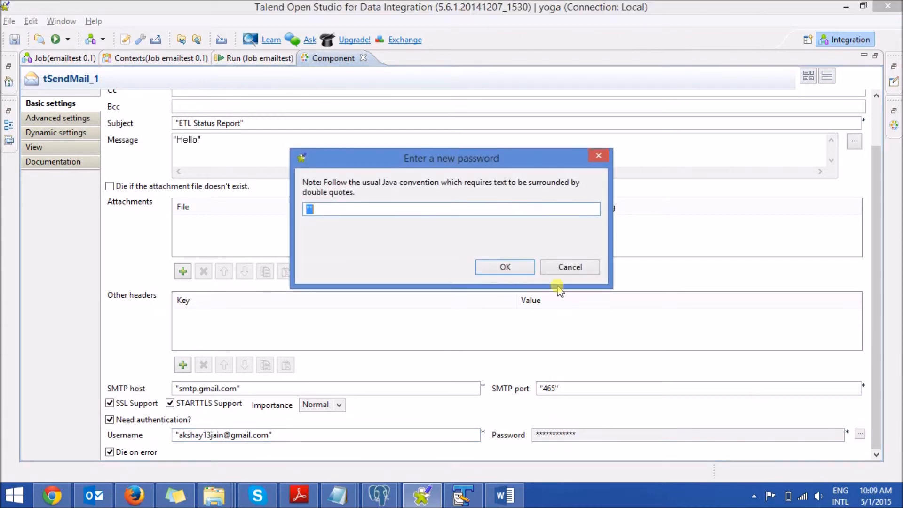
click(533, 271)
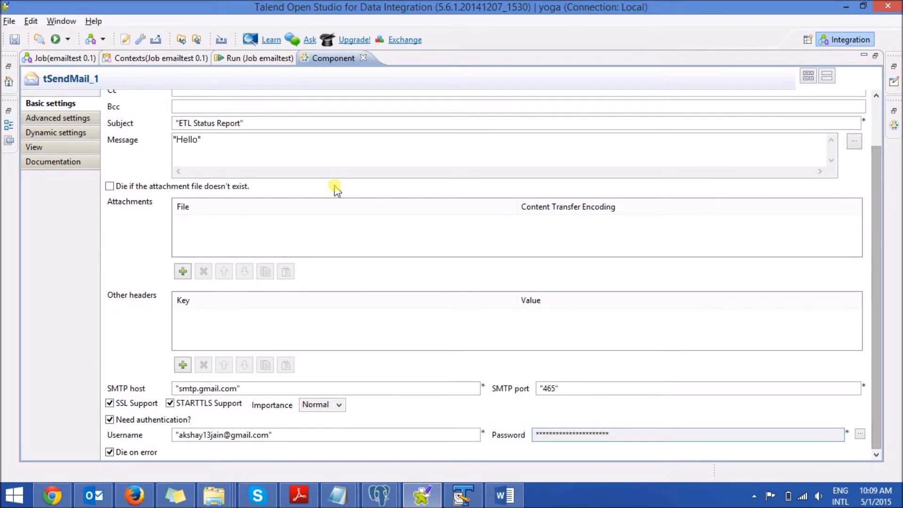
Step: Set tSendMail_1's MIME subtype to HTML, save the job, and restore the normal layout
click(45, 119)
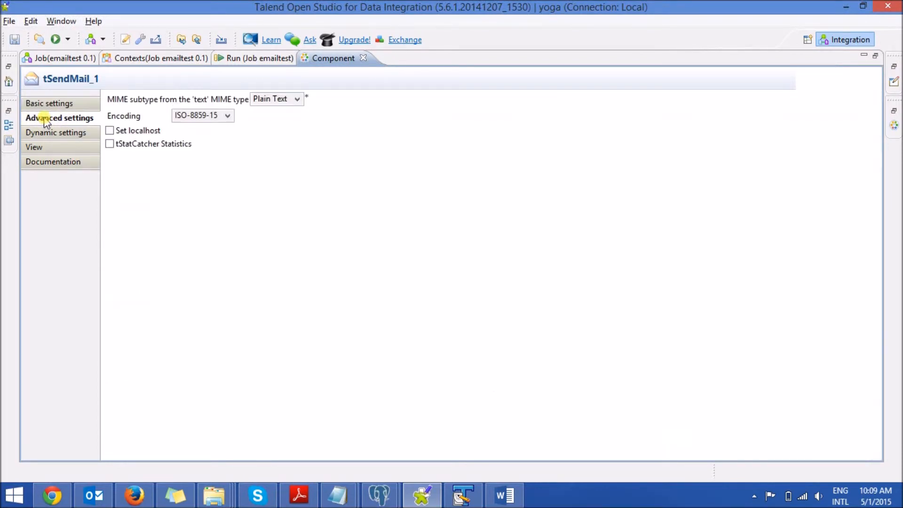
click(299, 99)
click(277, 121)
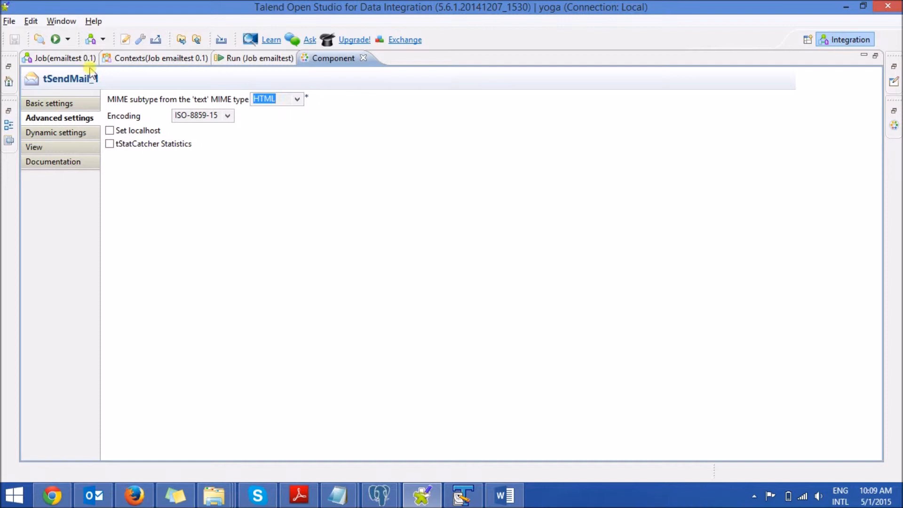
double_click(329, 58)
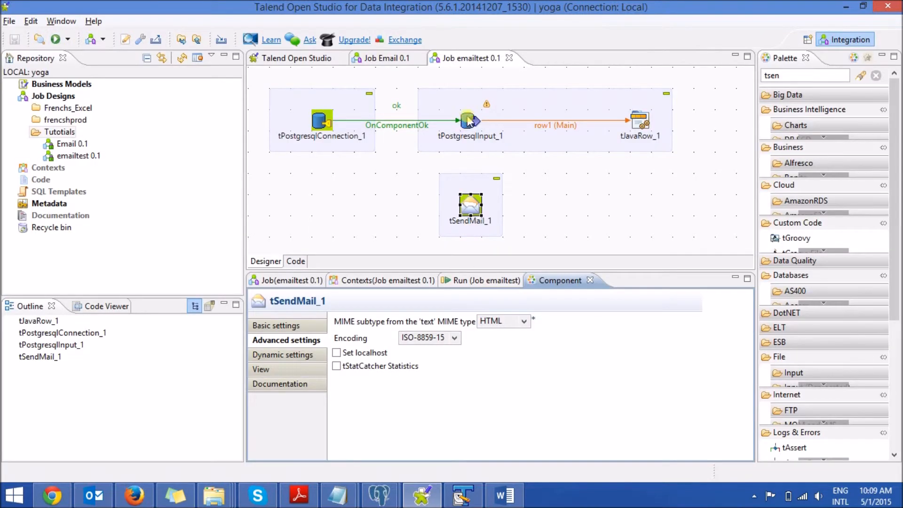
Step: Connect tPostgresqlInput_1 to tSendMail_1 with an On Component Ok trigger
right_click(467, 119)
mouse_move(524, 141)
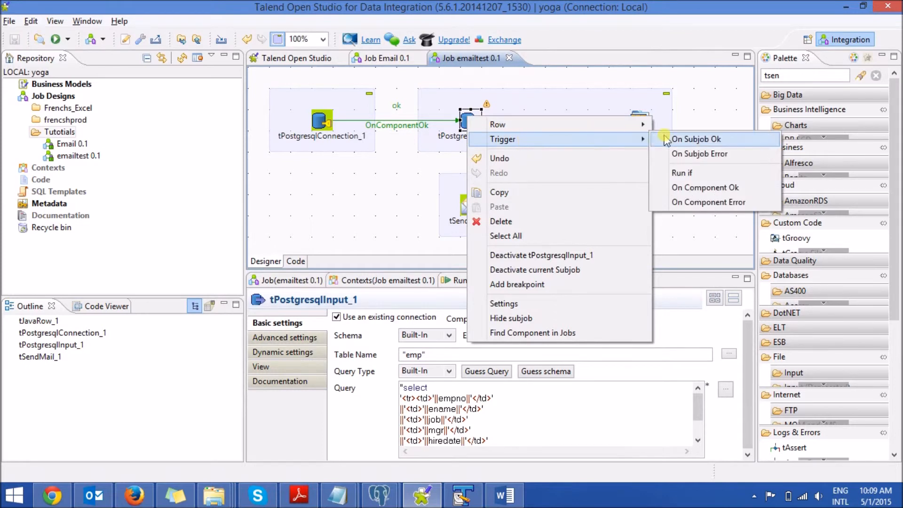
click(734, 187)
click(480, 211)
click(473, 203)
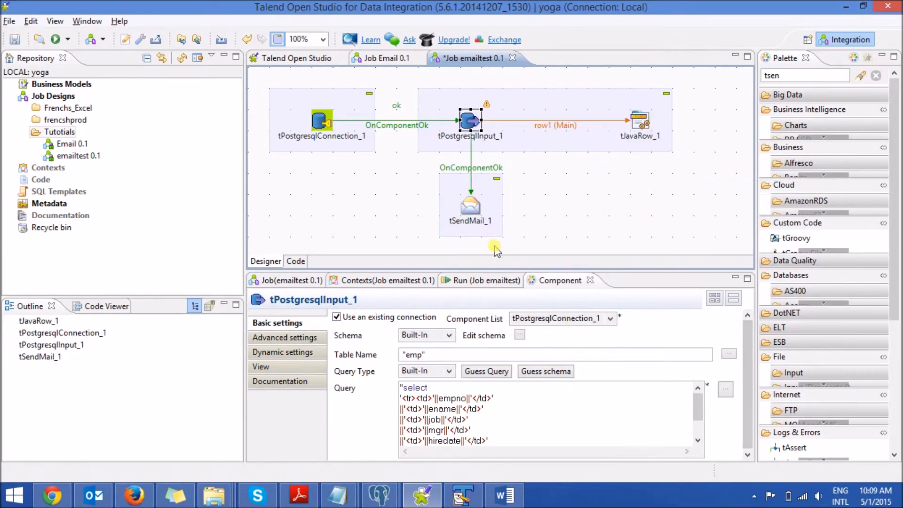
Step: Maximize tSendMail_1's component settings and bring up the yoga2 HTML message template in Notepad
click(473, 210)
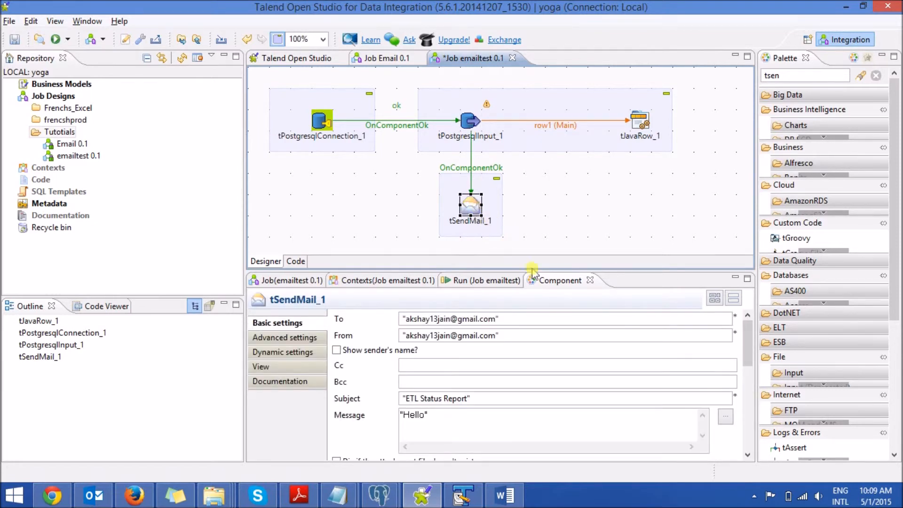
double_click(560, 281)
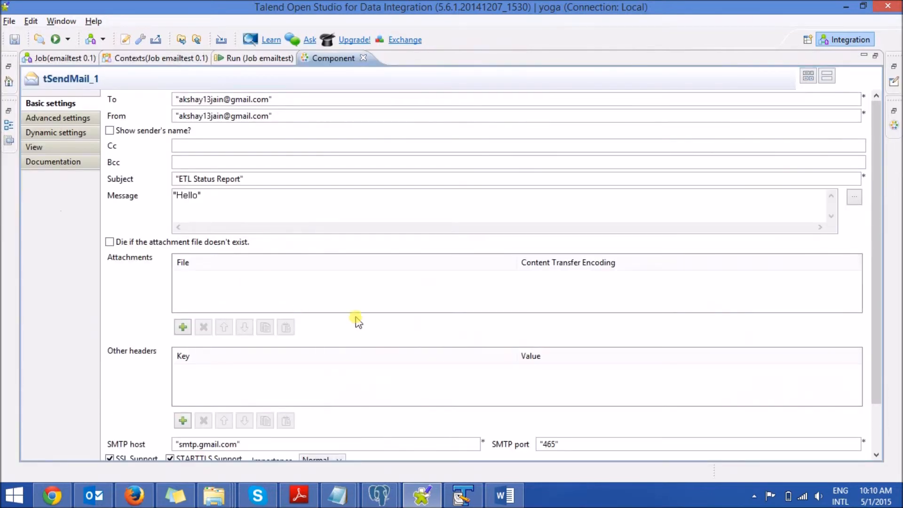
click(337, 494)
click(405, 423)
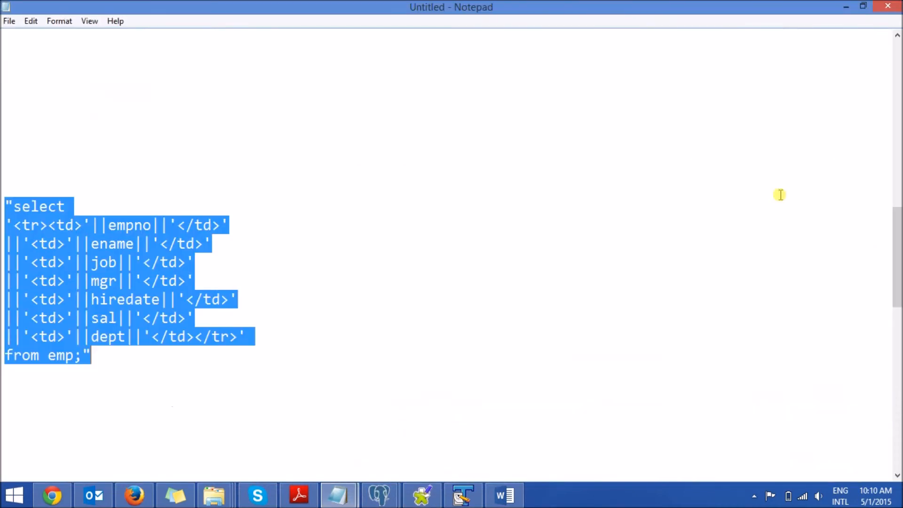
drag(899, 219, 868, 179)
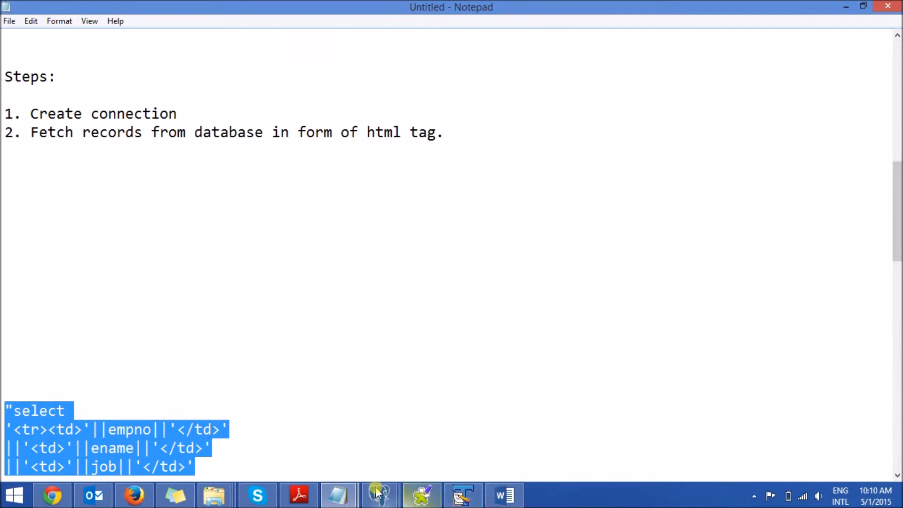
click(353, 498)
click(292, 434)
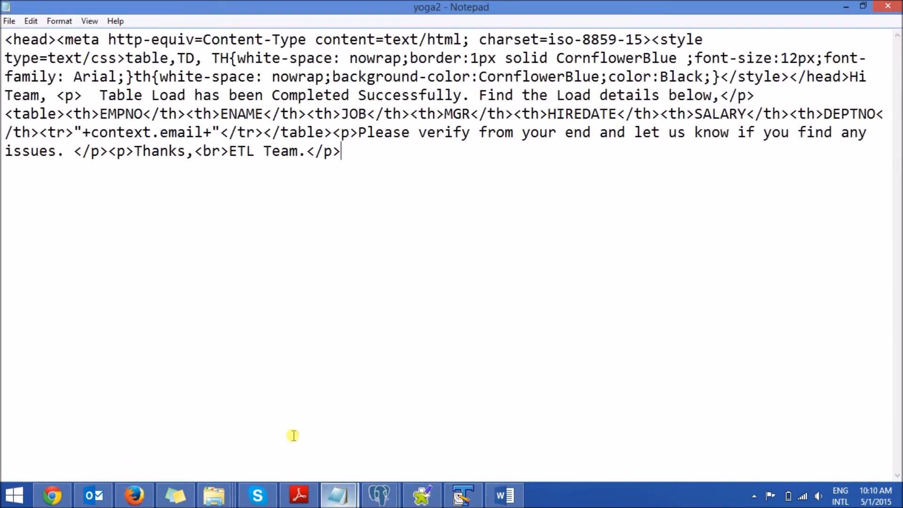
Step: Examine the yoga2 template's head tag, style definitions and introductory paragraph
drag(389, 162, 195, 132)
drag(147, 105, 3, 40)
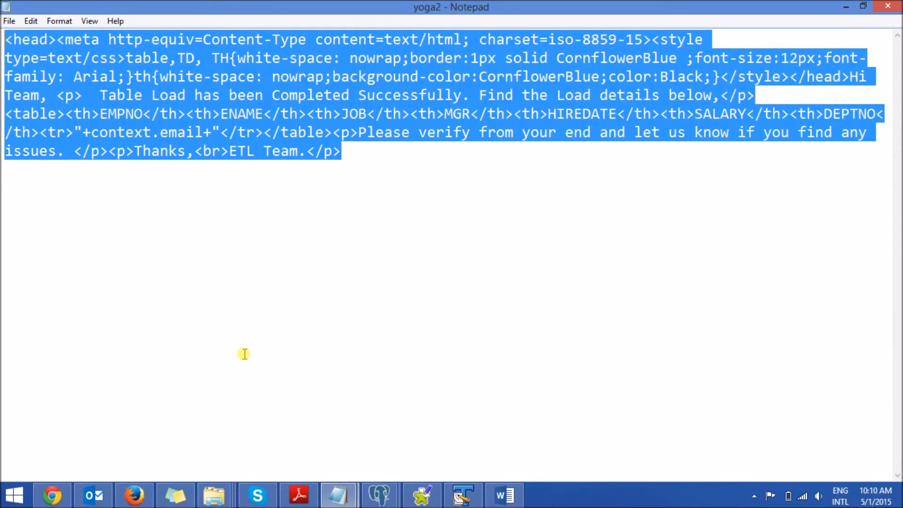
click(406, 280)
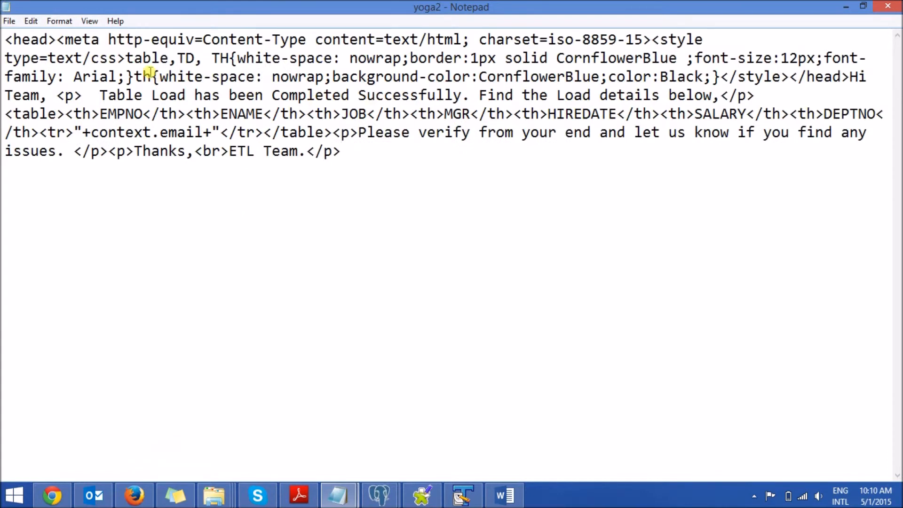
drag(5, 39, 57, 40)
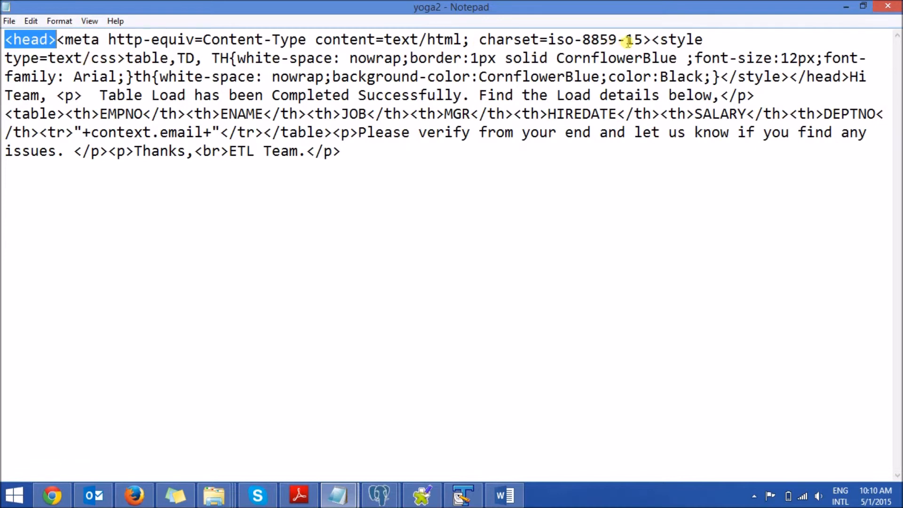
drag(652, 40, 545, 90)
click(85, 97)
click(57, 95)
drag(56, 96, 756, 95)
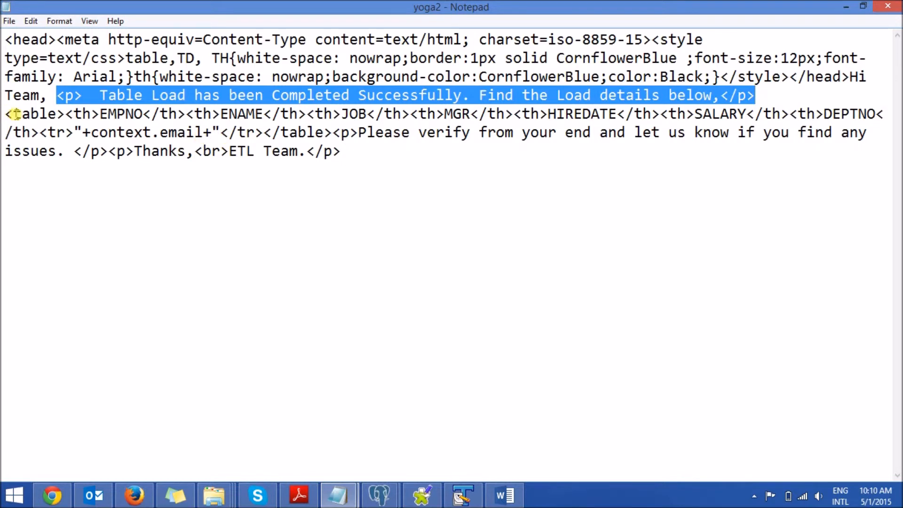
Step: Review the template's table header columns from EMPNO through DEPTNO
drag(108, 114, 137, 114)
drag(229, 114, 263, 114)
drag(349, 114, 367, 114)
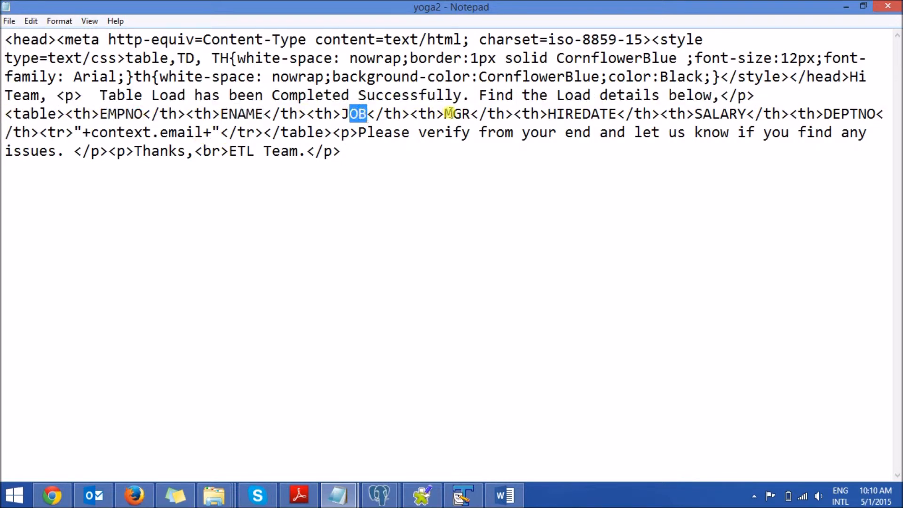
drag(453, 114, 472, 114)
drag(583, 114, 600, 113)
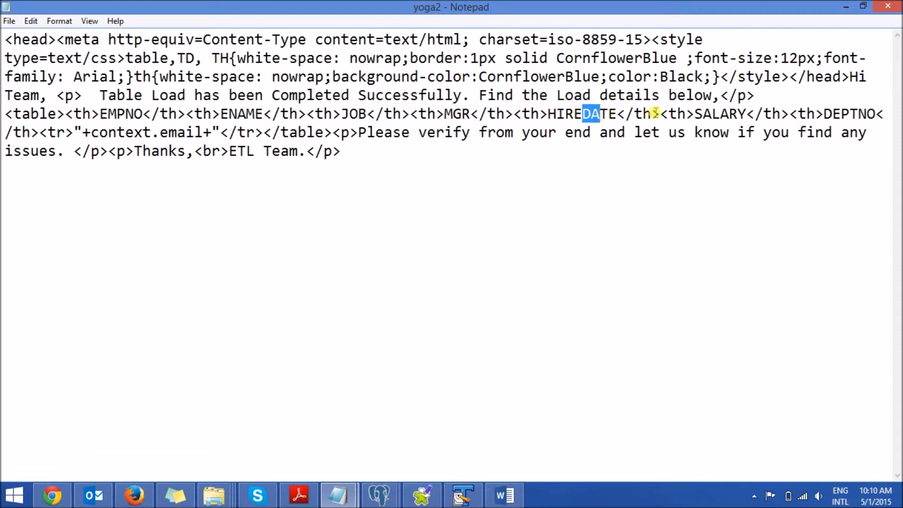
drag(704, 114, 740, 114)
drag(833, 114, 868, 113)
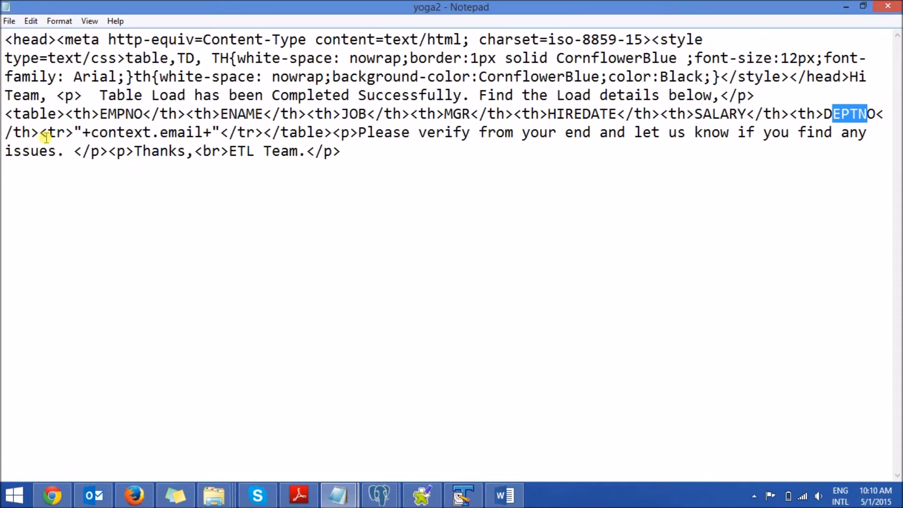
Step: Examine the template's table row with the concatenated context.email variable and the closing message text
drag(74, 132, 47, 132)
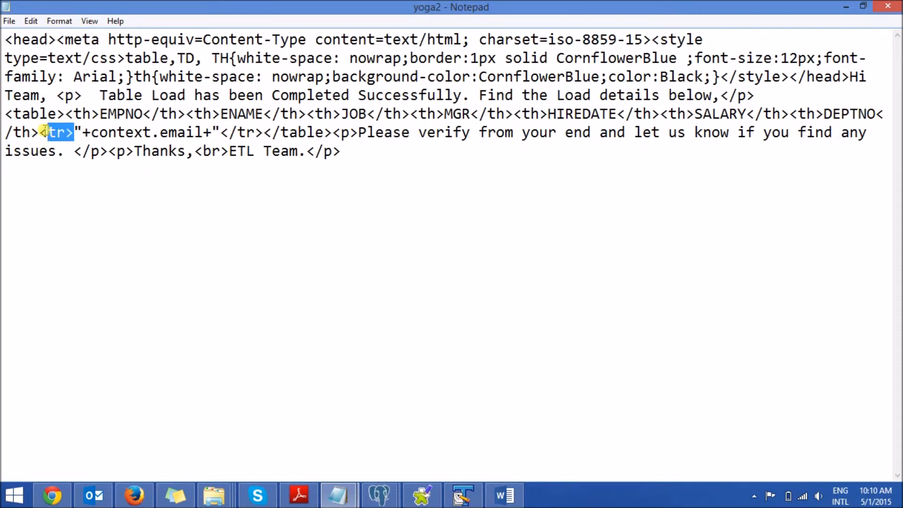
click(73, 132)
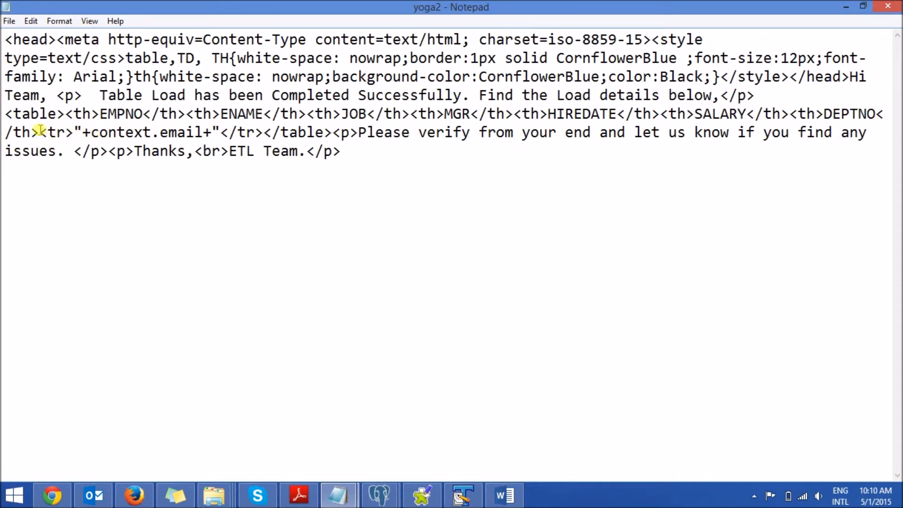
drag(42, 132, 224, 133)
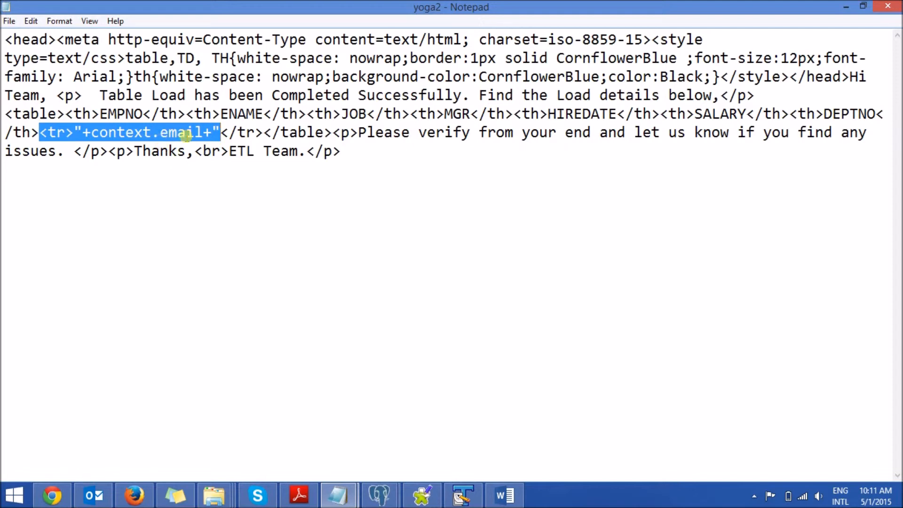
click(89, 134)
click(73, 131)
drag(73, 131, 90, 132)
drag(203, 132, 220, 132)
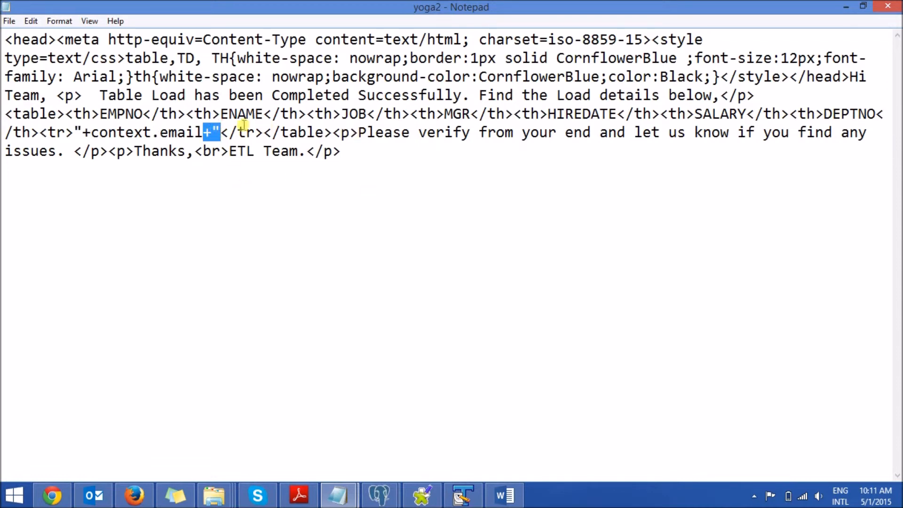
drag(366, 132, 646, 157)
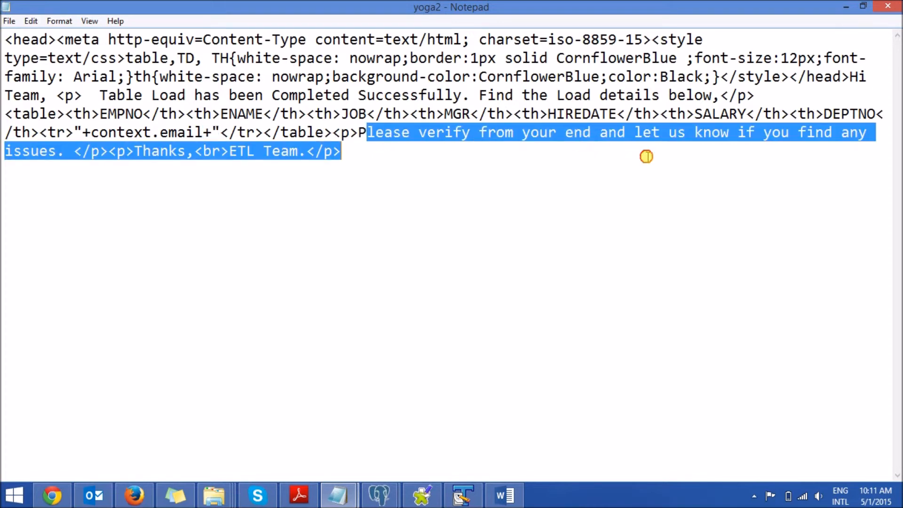
click(553, 206)
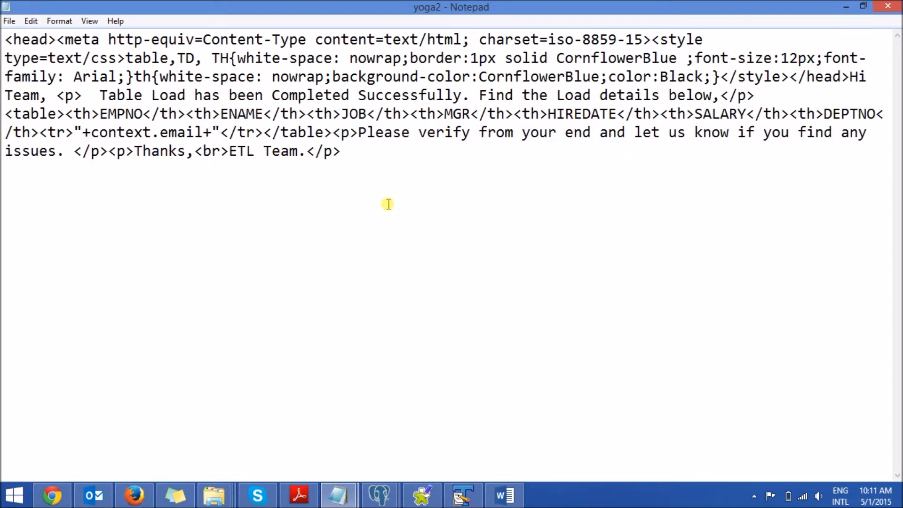
Step: Replace the "Hello" message in tSendMail_1 with the entire yoga2 HTML template, enclosed in double quotes
key(ctrl+a)
click(422, 495)
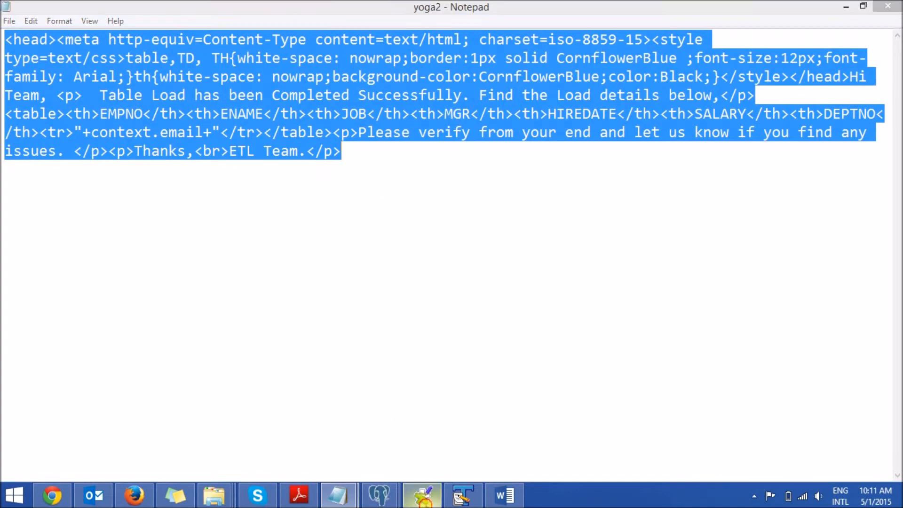
drag(270, 195, 76, 188)
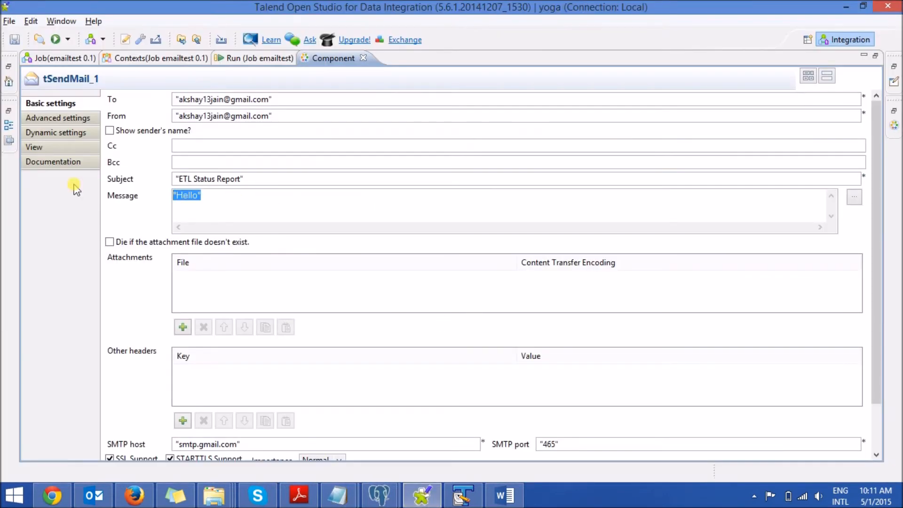
text("")
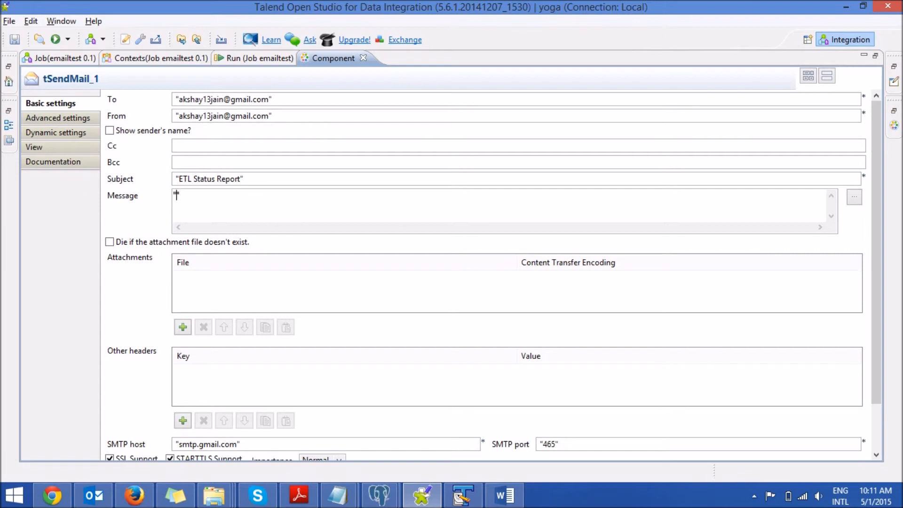
key(ctrl+v)
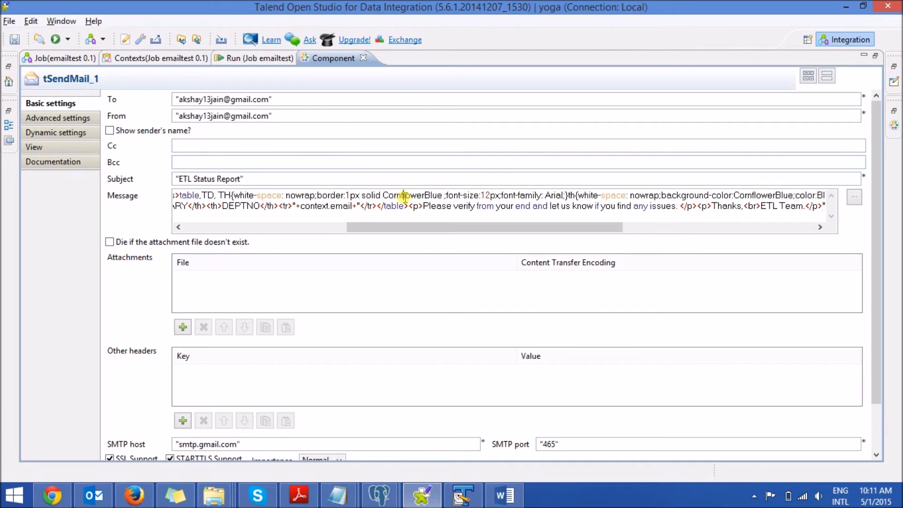
Step: Remove the line break before the message's <table> tag, save the job, and restore the normal layout
key(End)
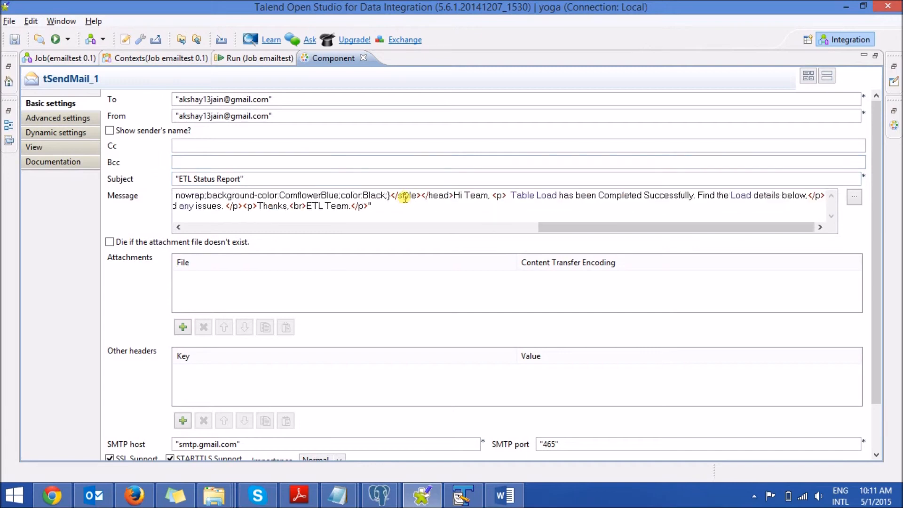
key(Delete)
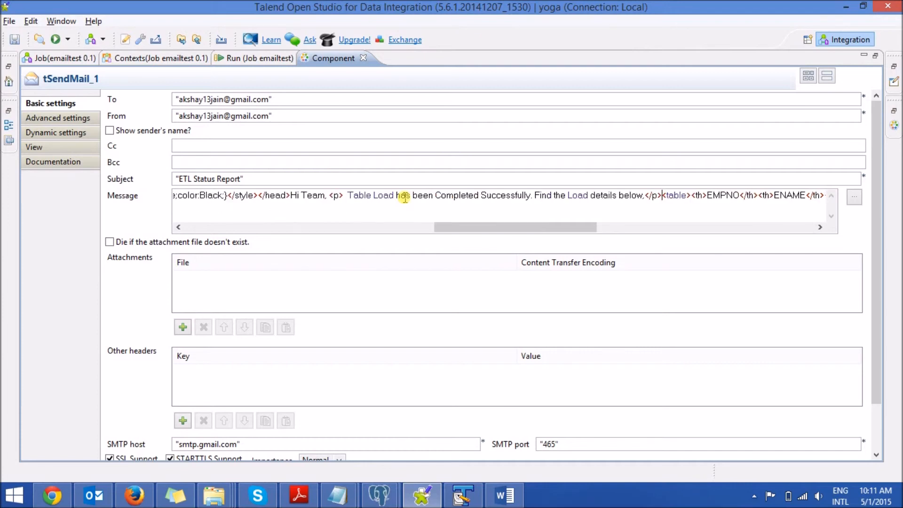
key(ctrl+s)
double_click(325, 62)
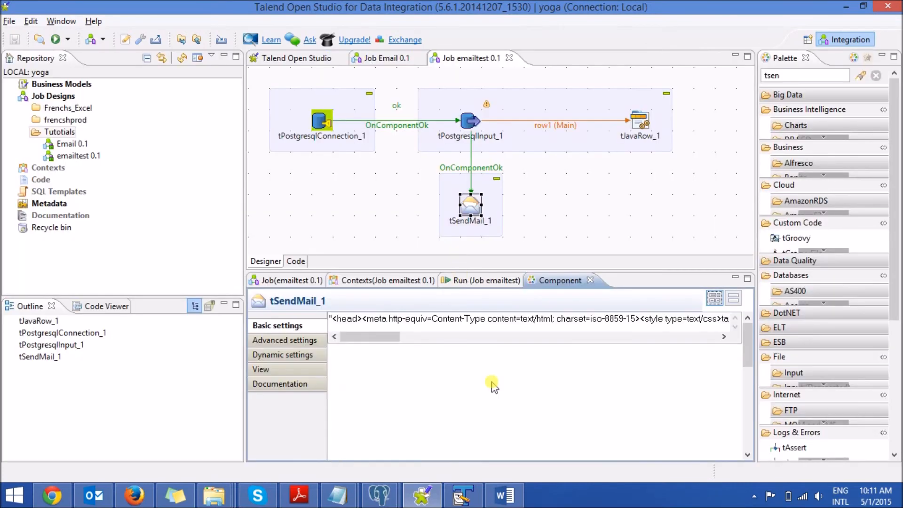
Step: Clear the run console and try to run the emailtest job, cancelling the execution
click(481, 281)
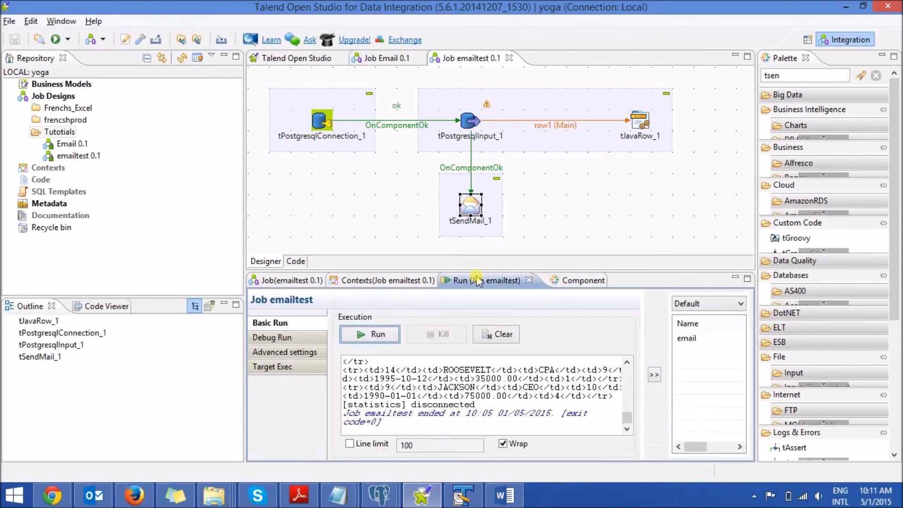
click(495, 334)
click(368, 335)
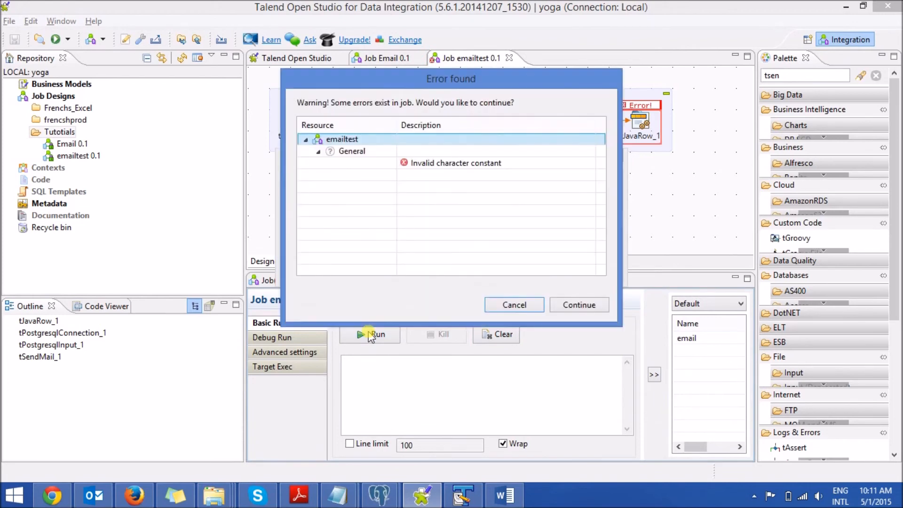
click(514, 304)
Step: Copy the enpno input column to tJavaRow_1's output schema, and save the job
double_click(641, 123)
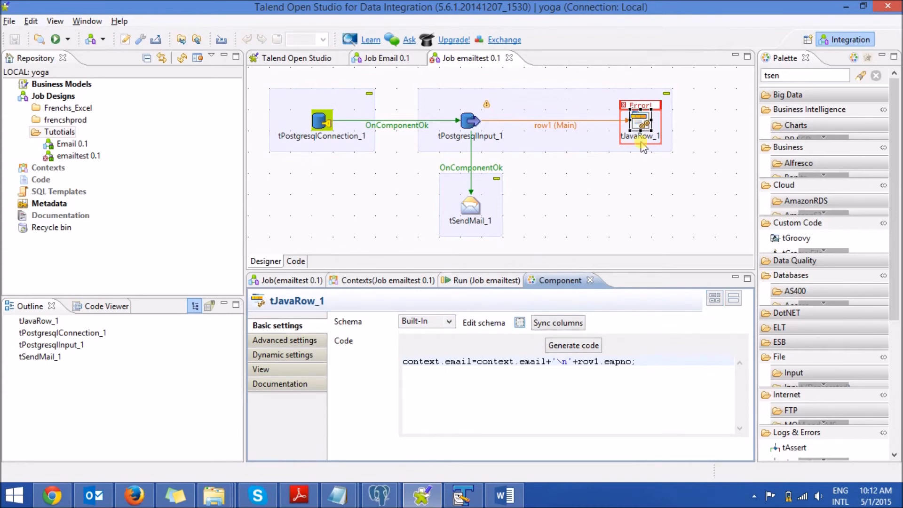
click(520, 323)
click(33, 74)
click(356, 85)
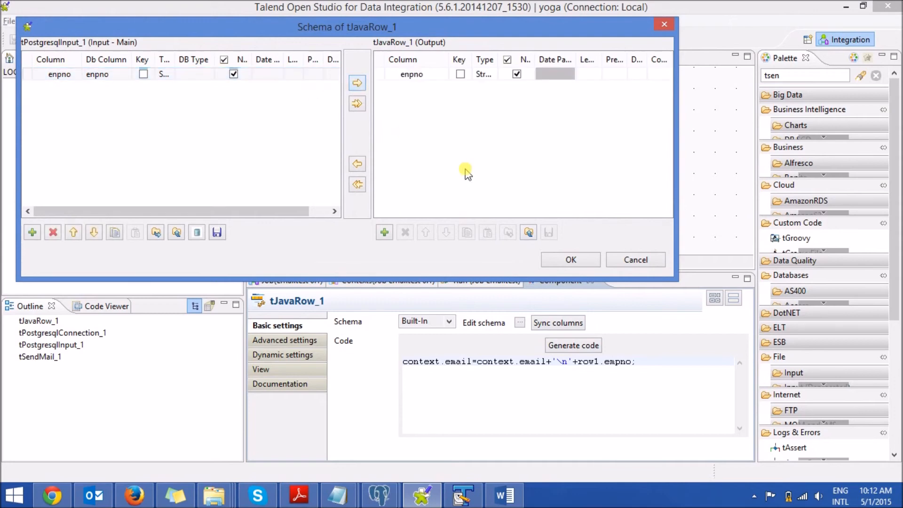
click(570, 259)
key(ctrl+s)
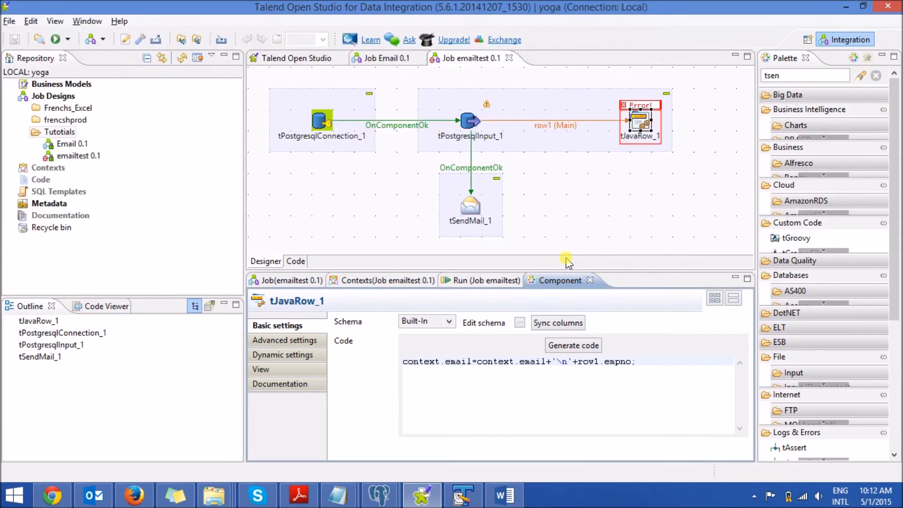
Step: Try to run the emailtest job again with the updated tJavaRow_1 schema, cancelling the execution
click(489, 282)
click(377, 335)
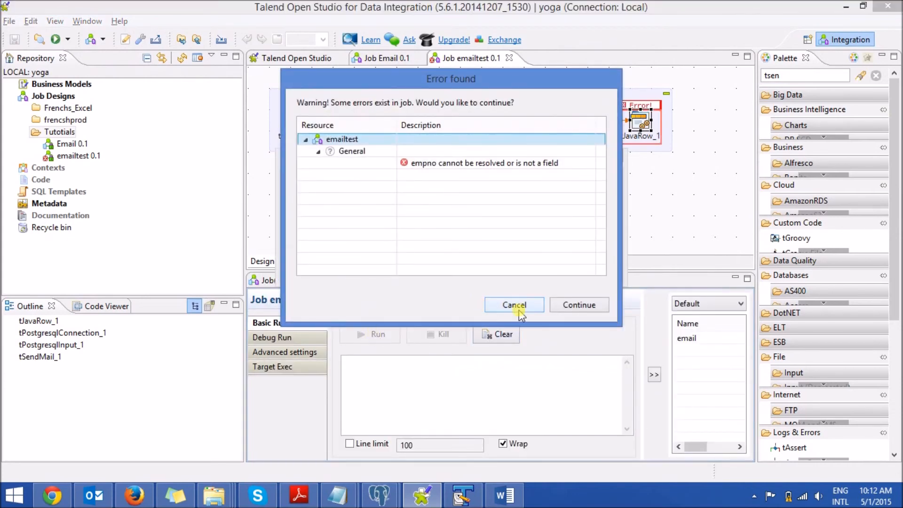
click(521, 307)
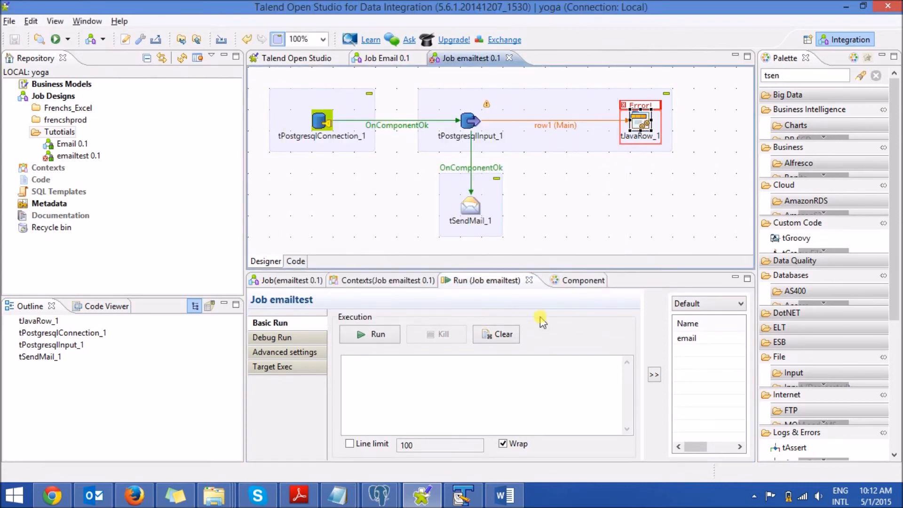
Step: Check the column name in tJavaRow_1's schema, correct the reference in its code to row1.enpno, and save the job
click(560, 280)
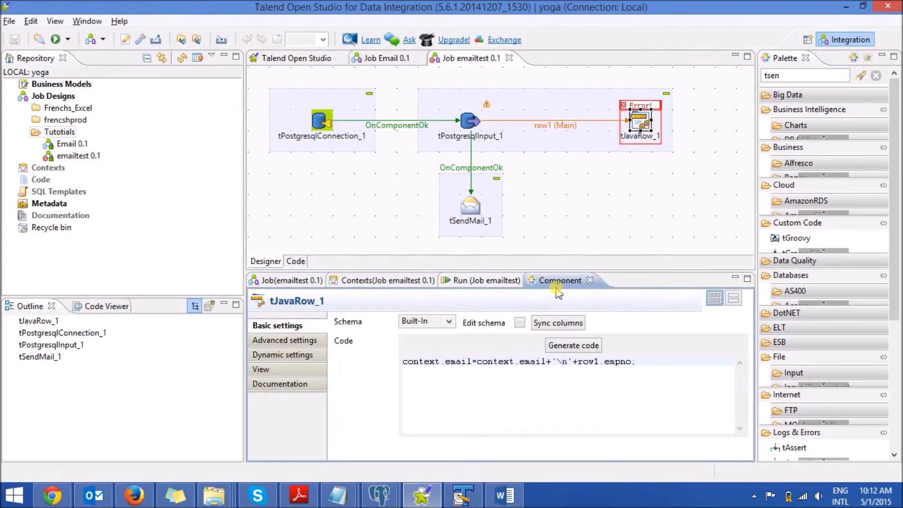
click(520, 322)
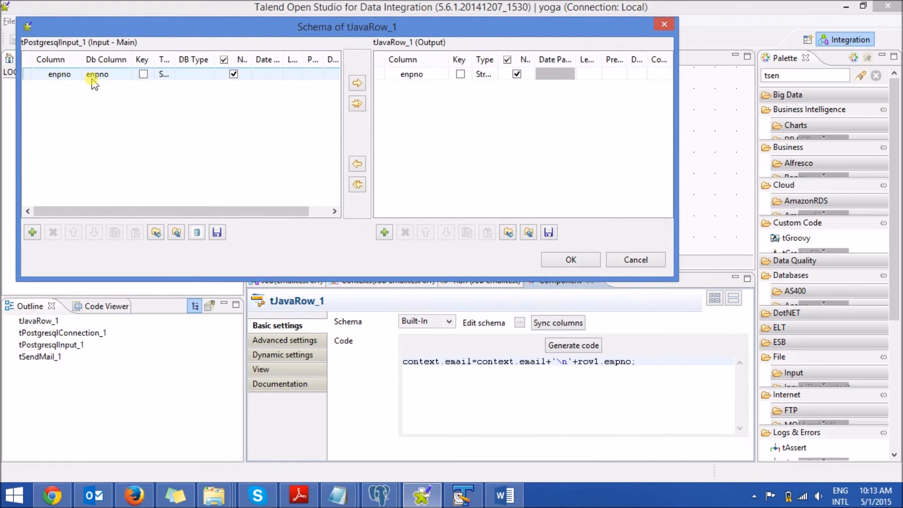
click(569, 260)
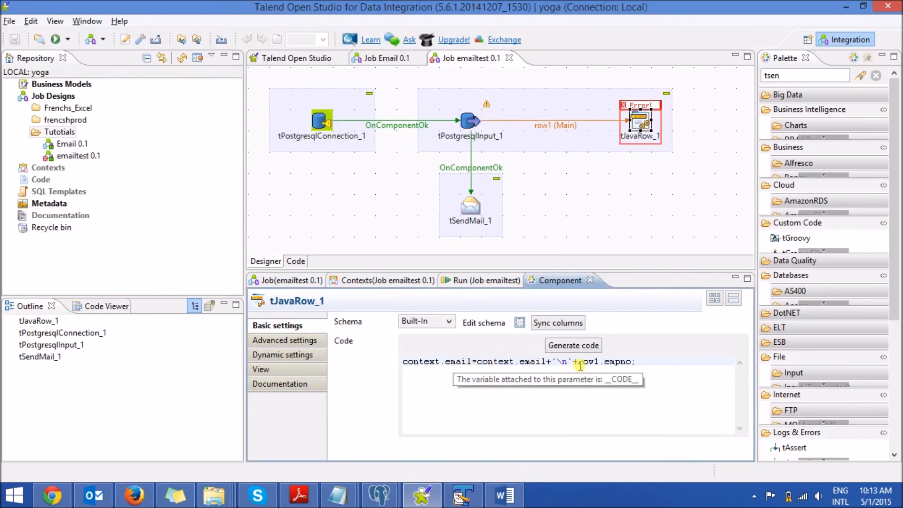
key(BackSpace)
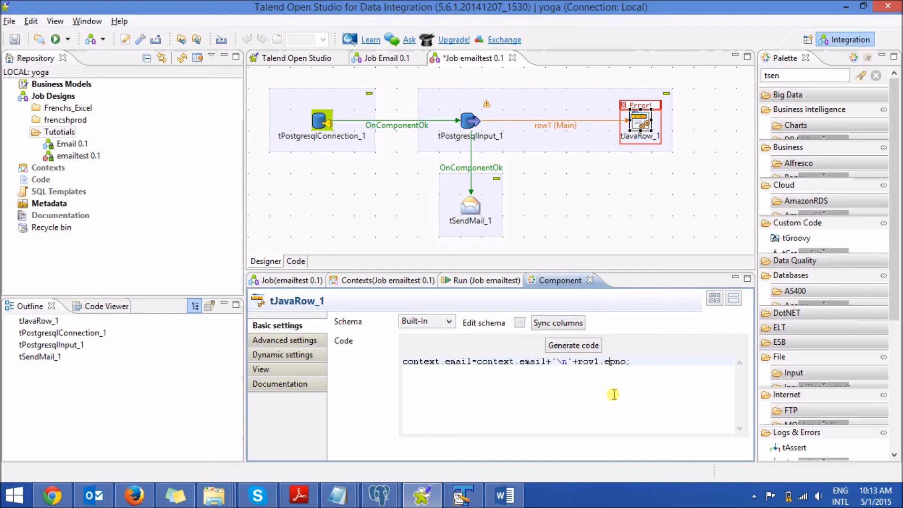
text(n)
key(ctrl+s)
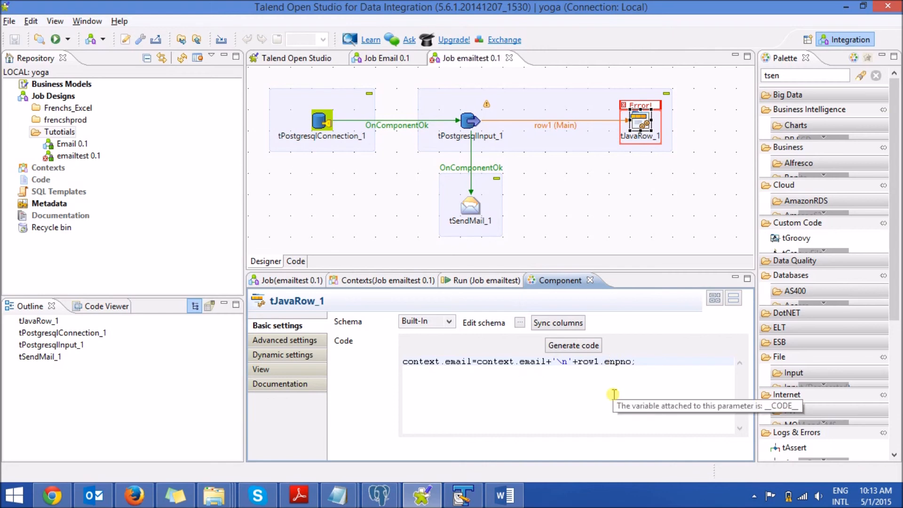
Step: Run the emailtest job, then switch to Gmail in Chrome and open the newly received ETL Status Report email
click(485, 280)
click(360, 335)
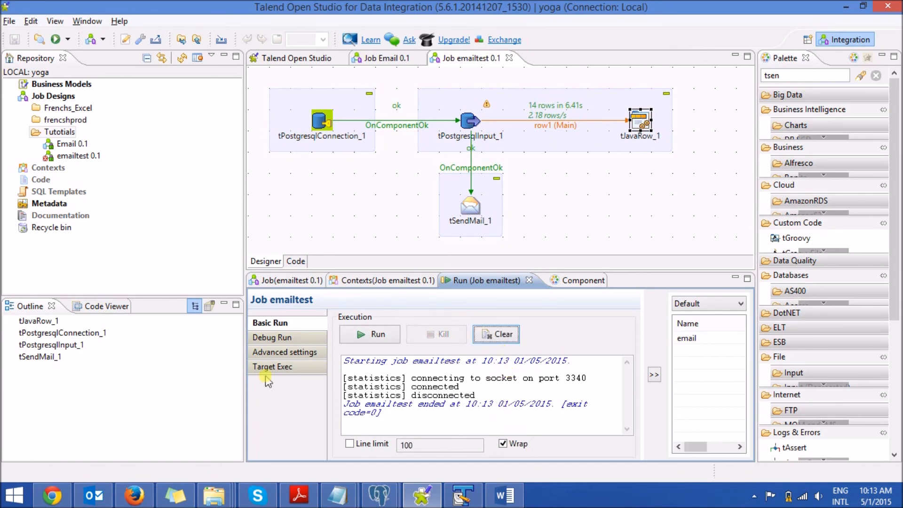
click(55, 499)
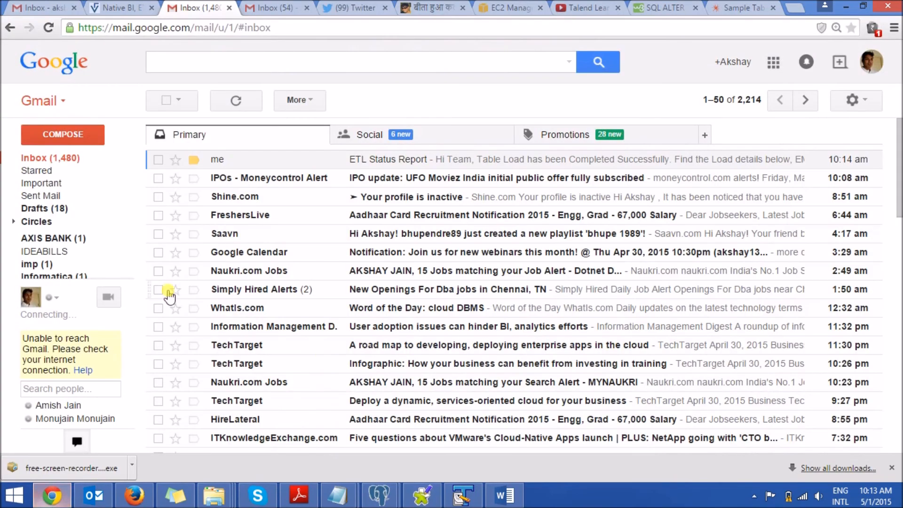
click(307, 158)
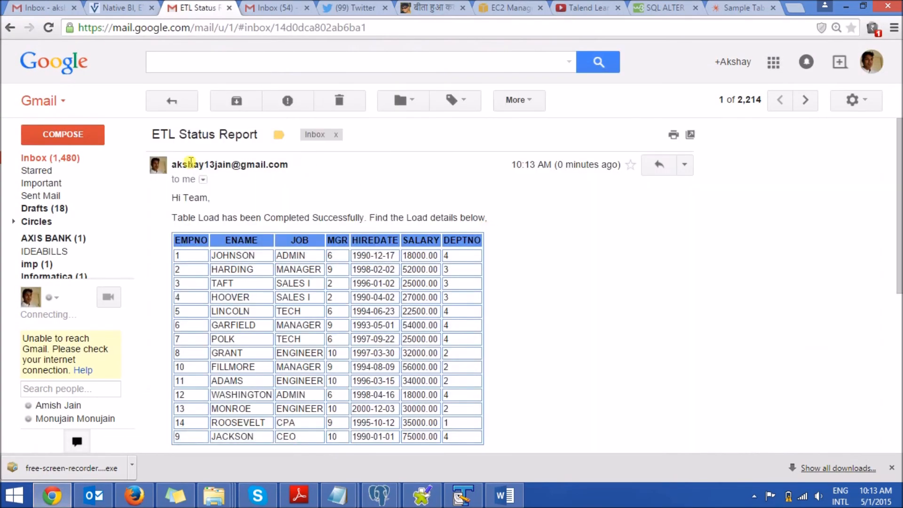